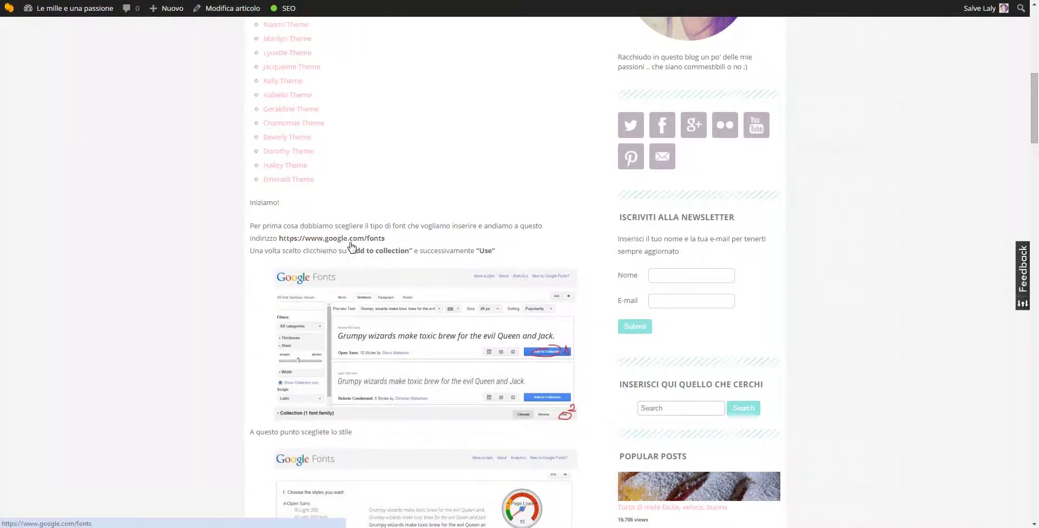
# Open Google Fonts from the post's link, search for the font "cookie" and add Cookie to the collection.
pyautogui.click(297, 238)
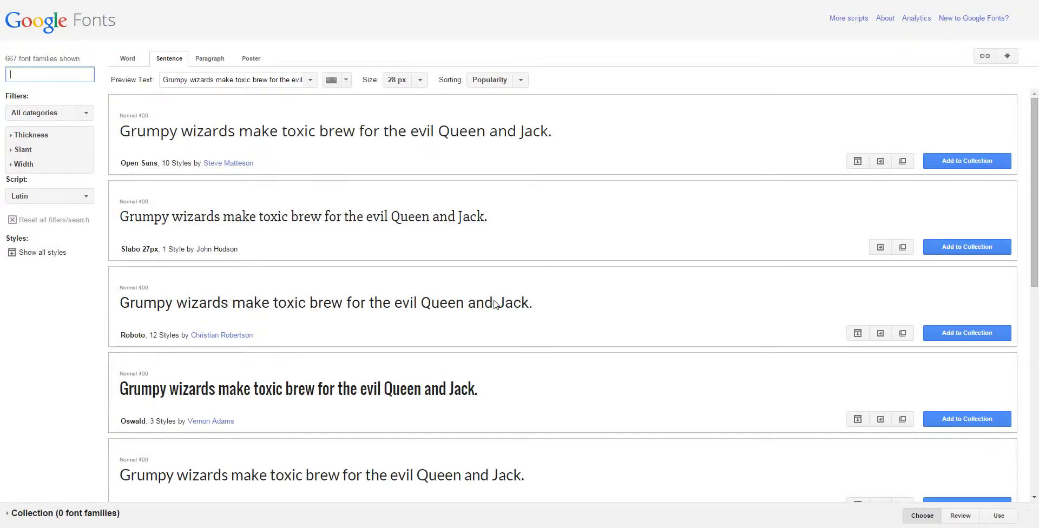
pyautogui.scroll(-7, 494, 304)
pyautogui.scroll(7, 487, 306)
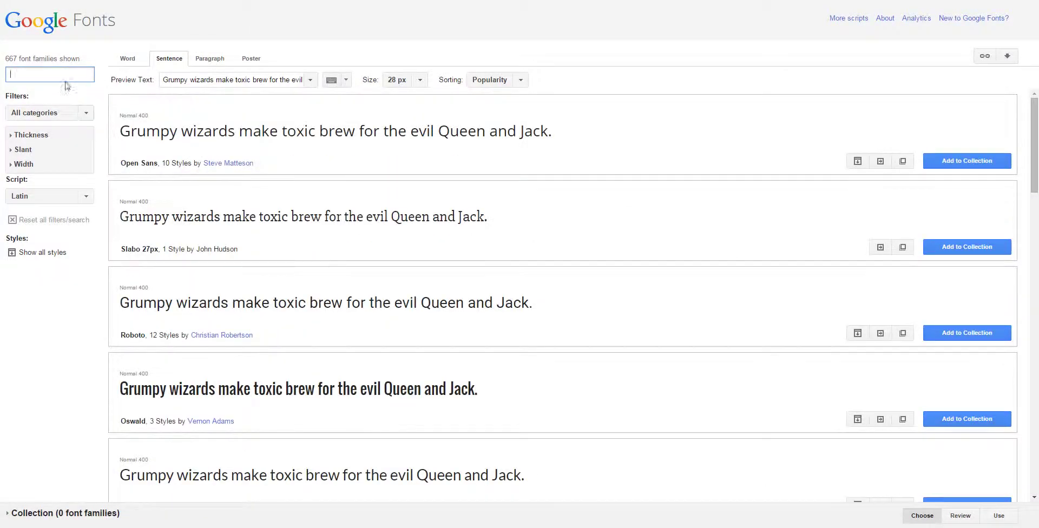
pyautogui.write('ookie')
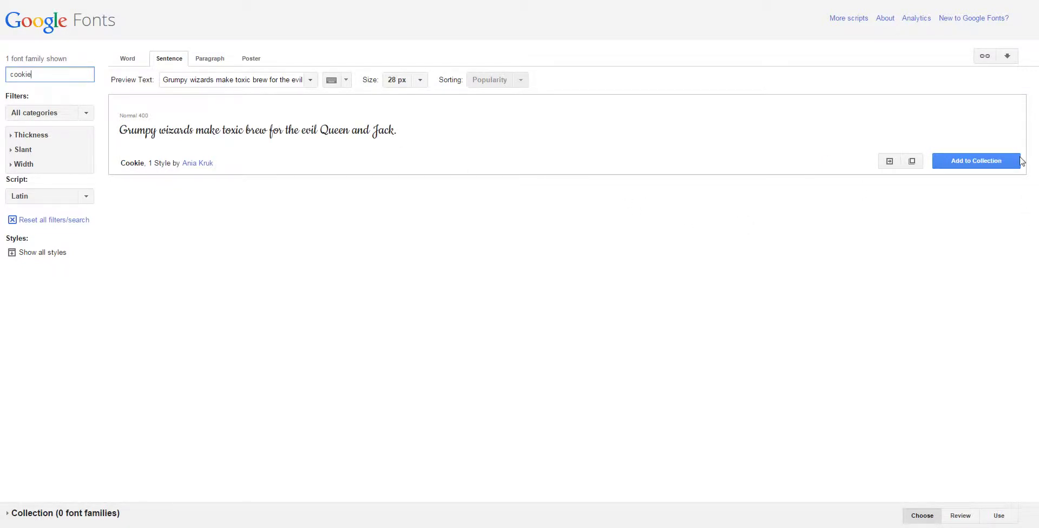
pyautogui.click(982, 157)
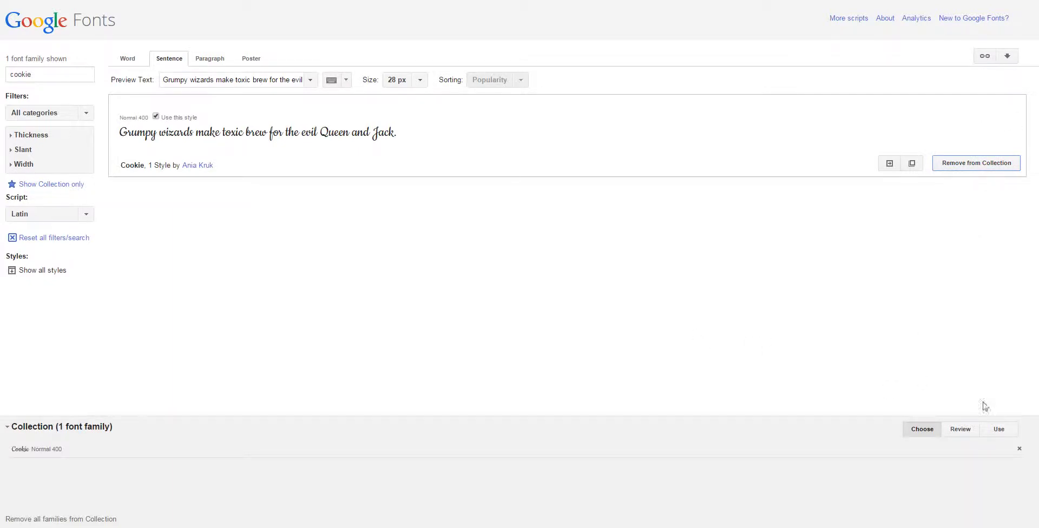
# Open the usage page for the font collection and review the Cookie style, character set and embed code sections.
pyautogui.click(999, 430)
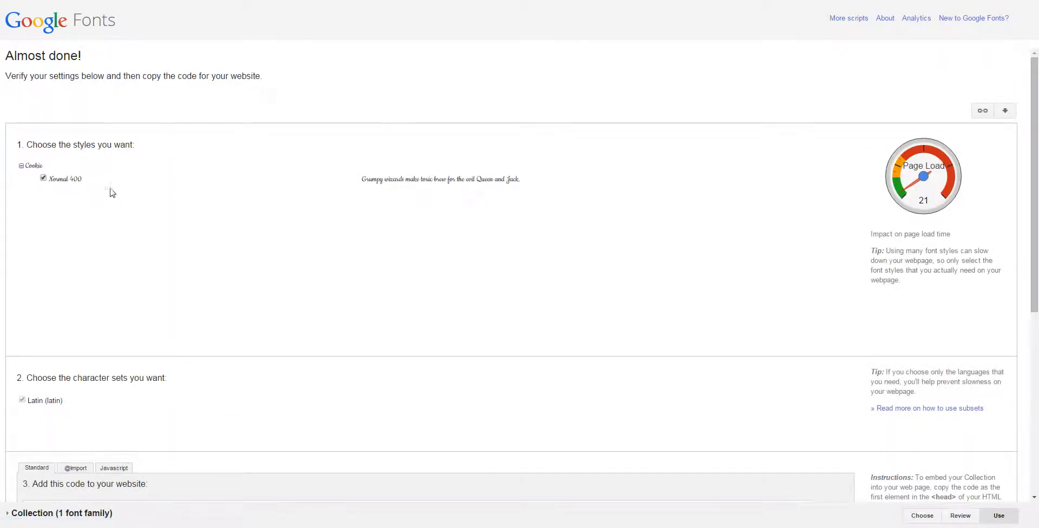
pyautogui.scroll(-5, 111, 192)
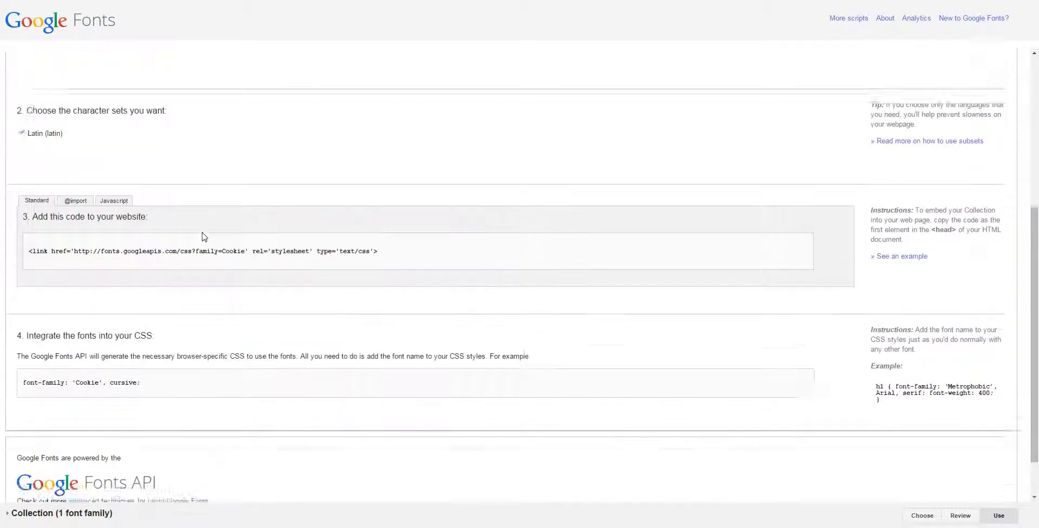
pyautogui.scroll(1, 204, 236)
pyautogui.scroll(2, 103, 124)
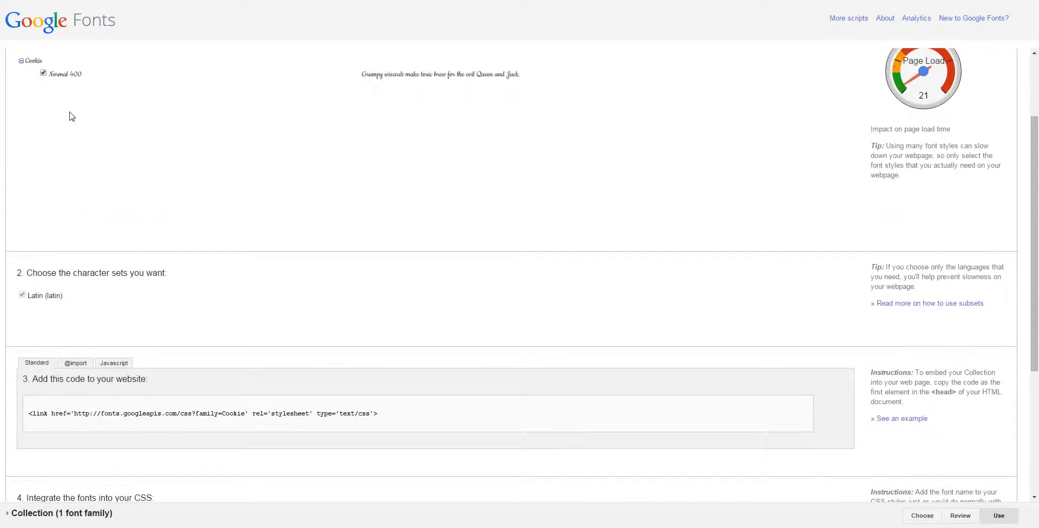
pyautogui.scroll(2, 70, 115)
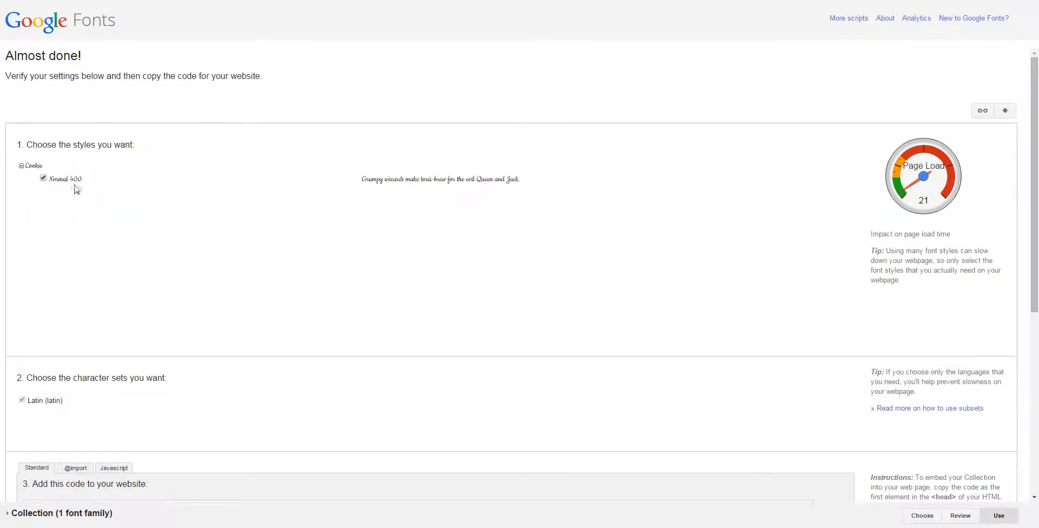
pyautogui.scroll(-1, 106, 199)
pyautogui.scroll(-3, 75, 202)
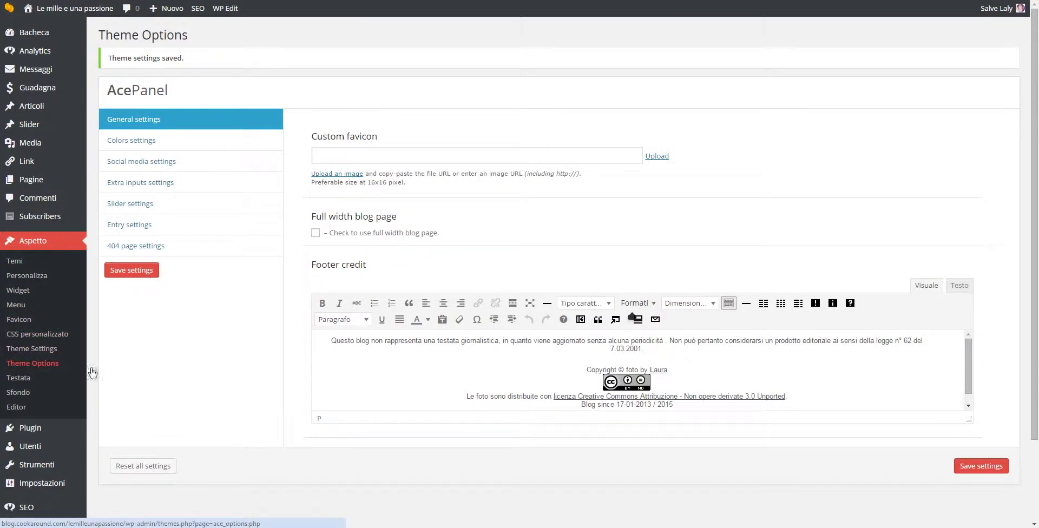
# Copy the standard Cookie stylesheet link code from Google Fonts into the Header script(s) field of the theme's Extra inputs settings.
pyautogui.click(155, 183)
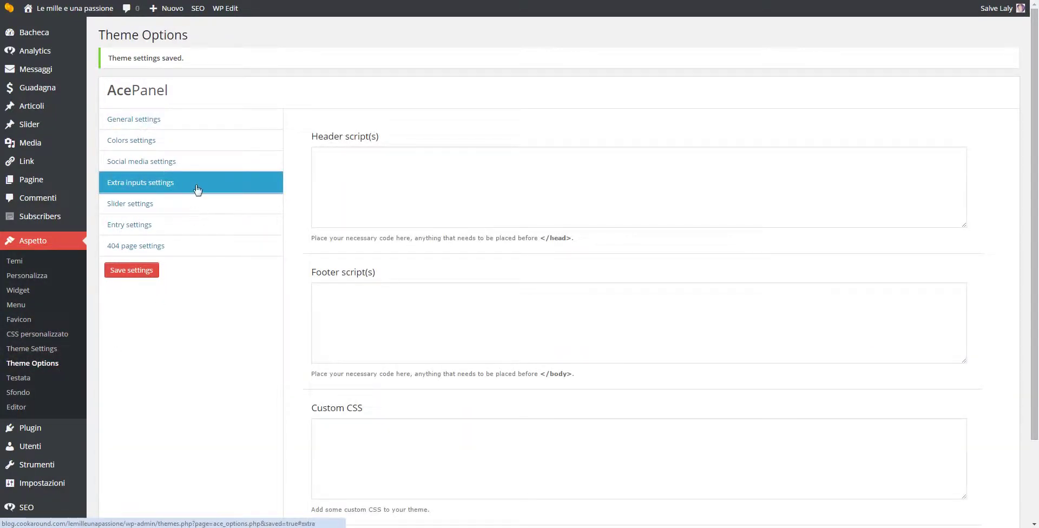
pyautogui.click(386, 168)
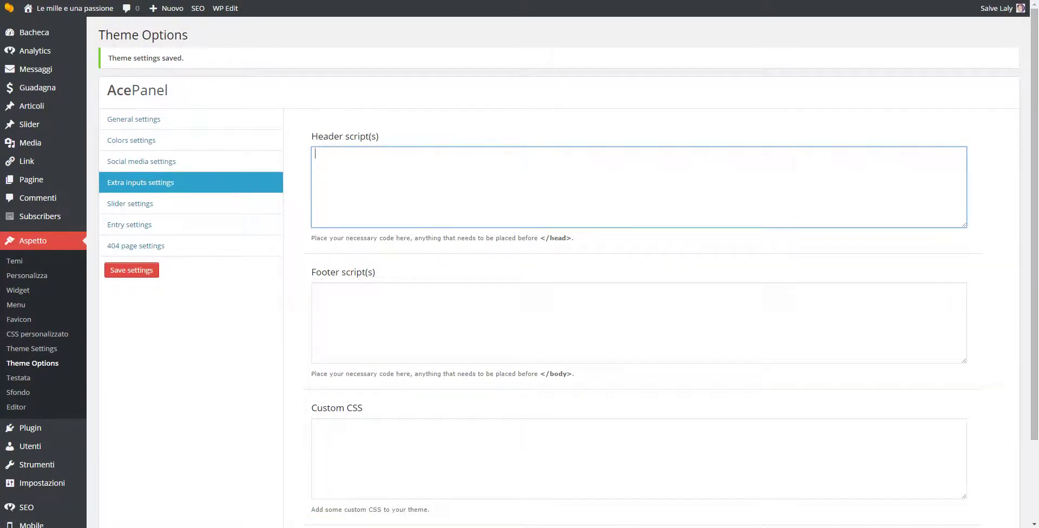
pyautogui.hotkey('ctrl', 'Tab')
pyautogui.moveTo(27, 302); pyautogui.dragTo(378, 295)
pyautogui.rightClick(358, 309)
pyautogui.click(370, 314)
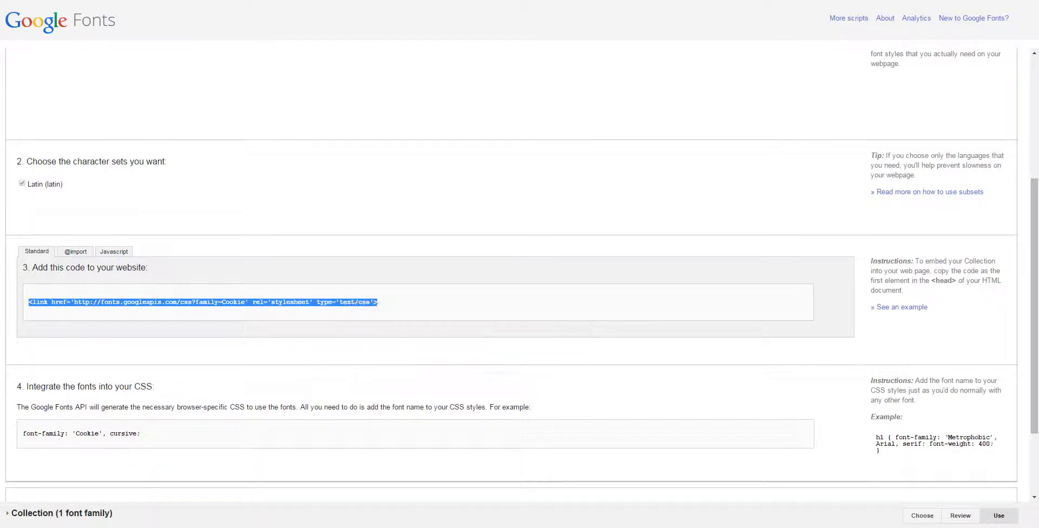
pyautogui.hotkey('ctrl', 'Tab')
pyautogui.rightClick(347, 182)
pyautogui.click(420, 238)
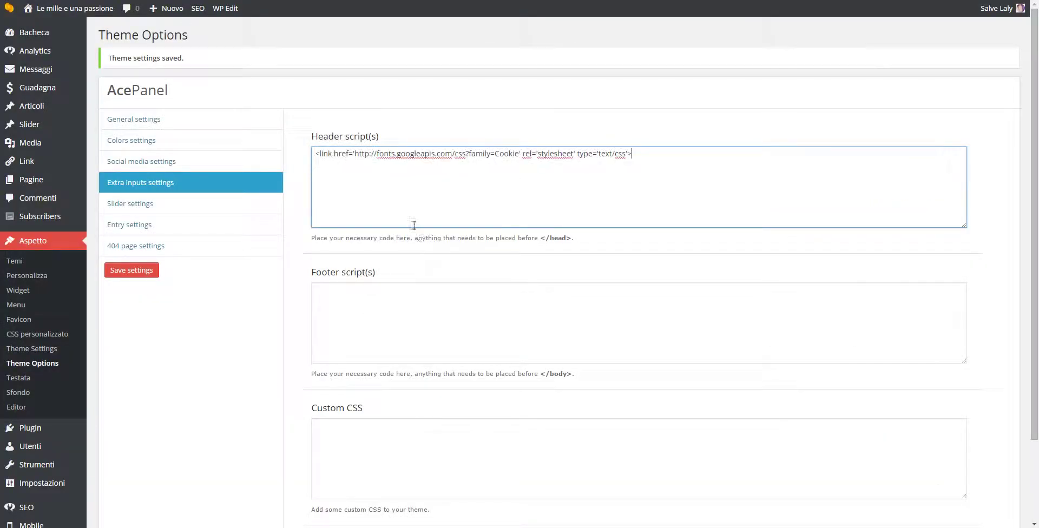
# Place the cursor in the Custom CSS field, and open the blog's home page in the element inspector.
pyautogui.scroll(-3, 426, 246)
pyautogui.click(364, 342)
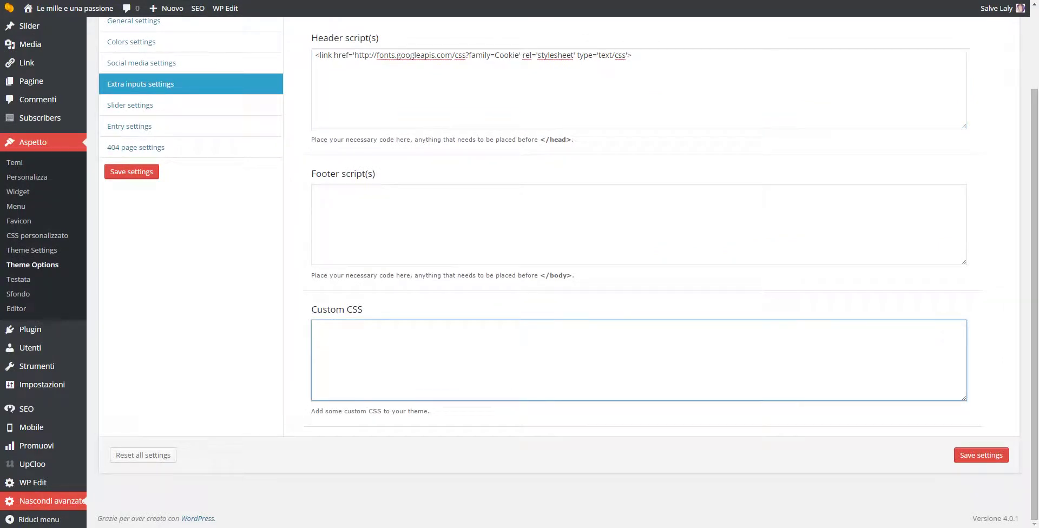
pyautogui.hotkey('ctrl', 'Tab')
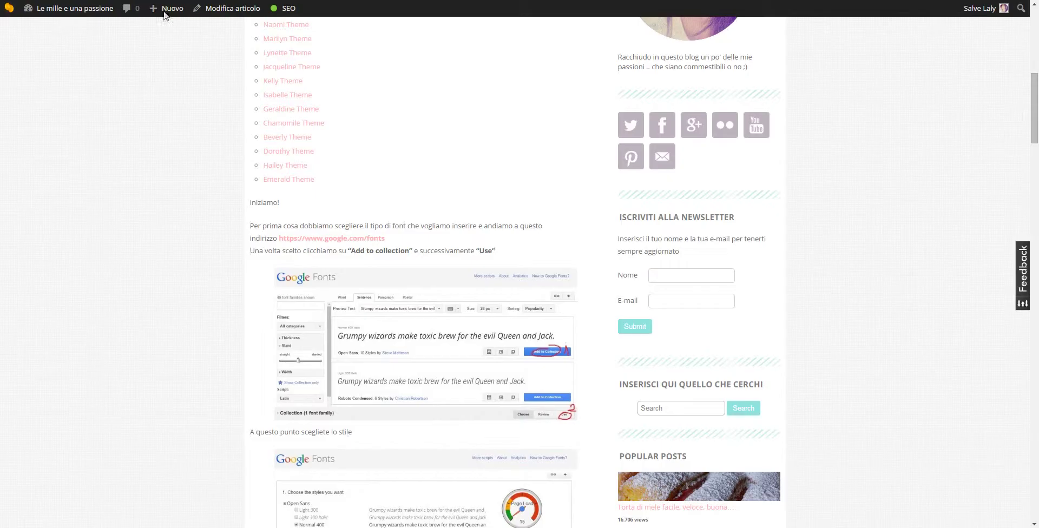
pyautogui.press('F5')
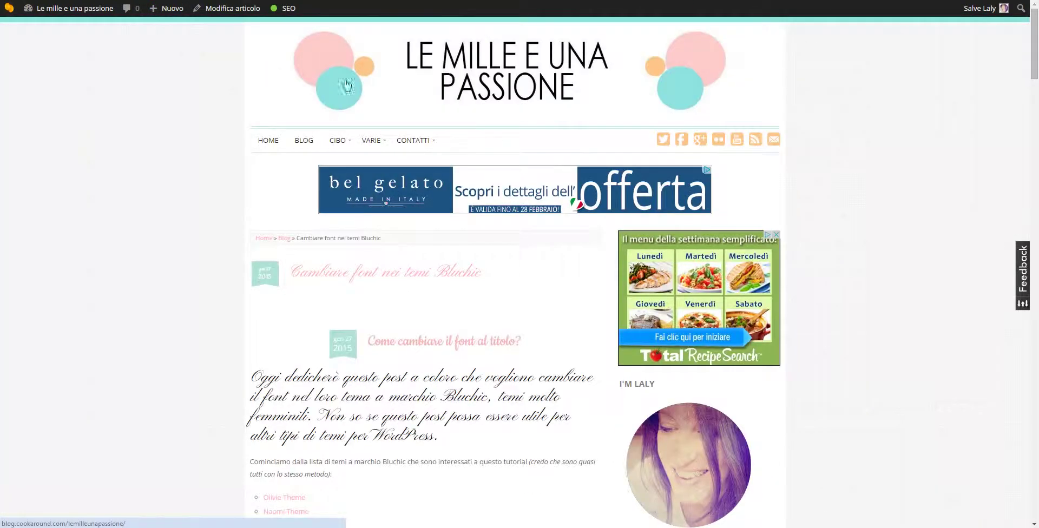
pyautogui.press('F5')
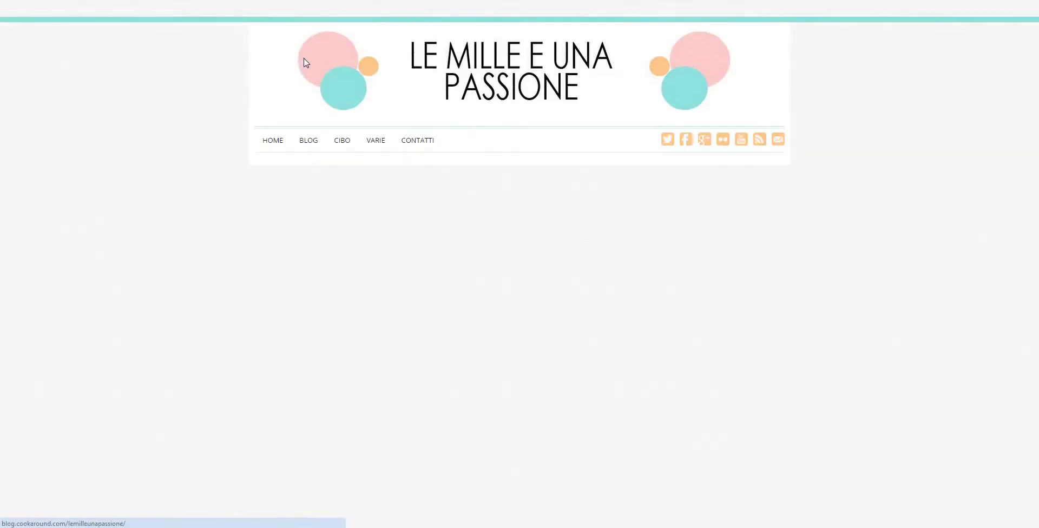
pyautogui.moveTo(405, 143)
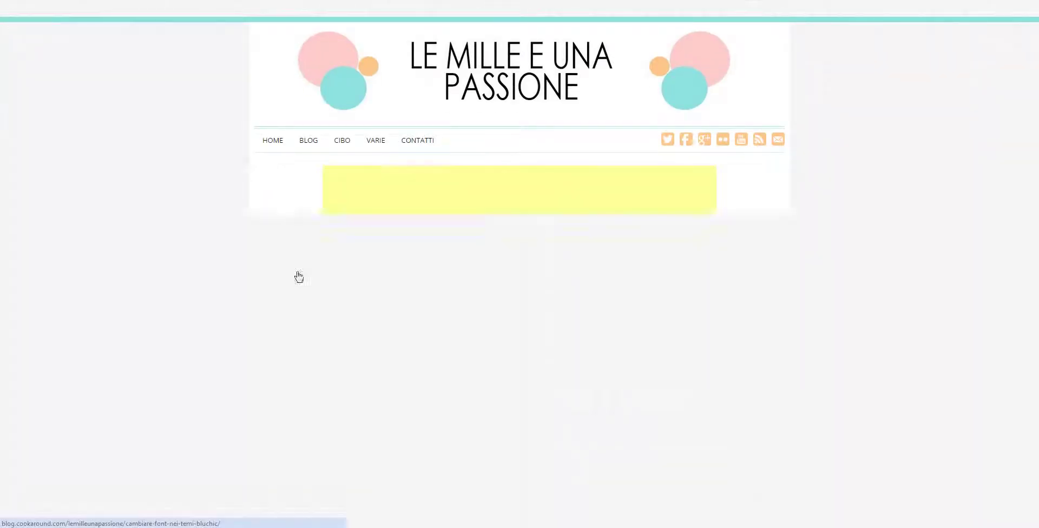
pyautogui.rightClick(170, 188)
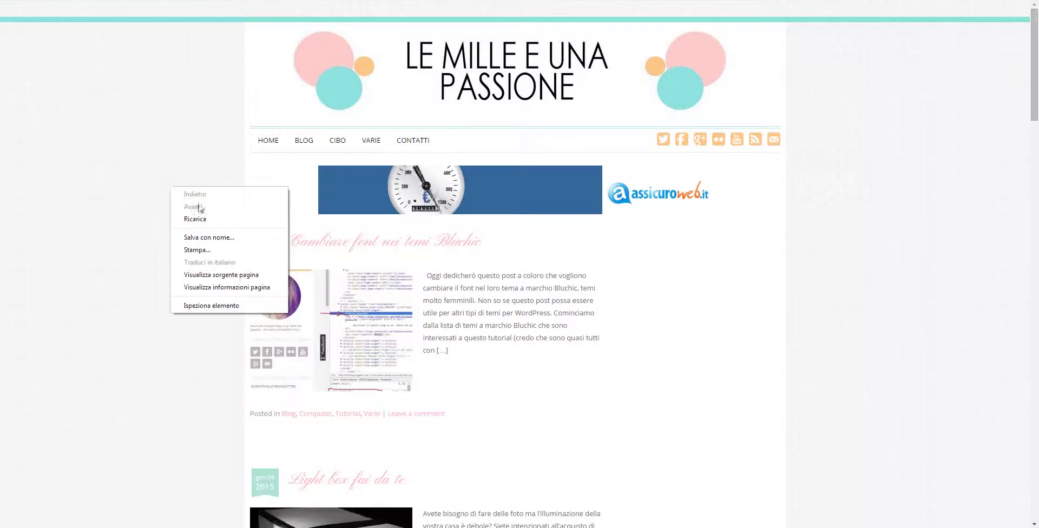
pyautogui.click(222, 306)
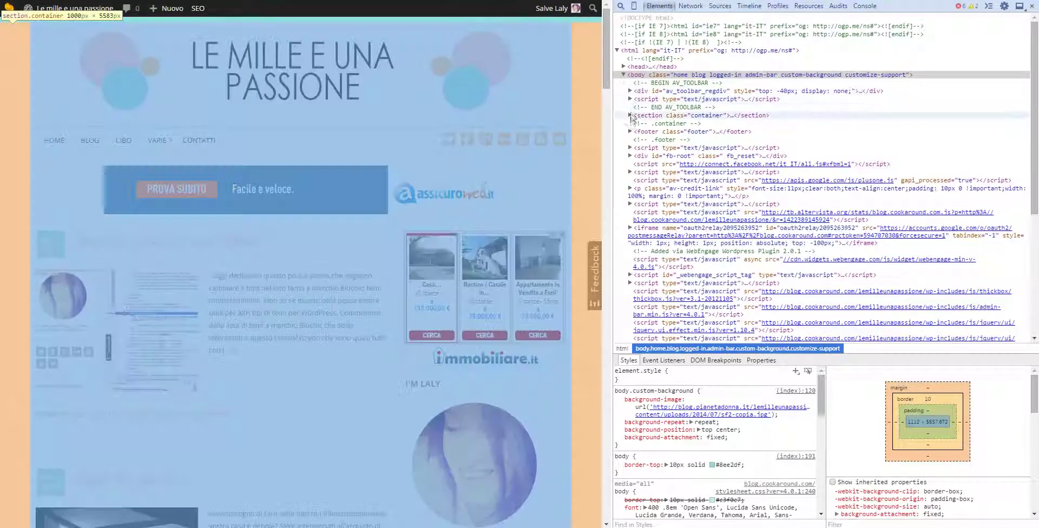
# In the page's element tree, expand the container, main section, first article and its header, and select the h2 post-title element.
pyautogui.click(630, 117)
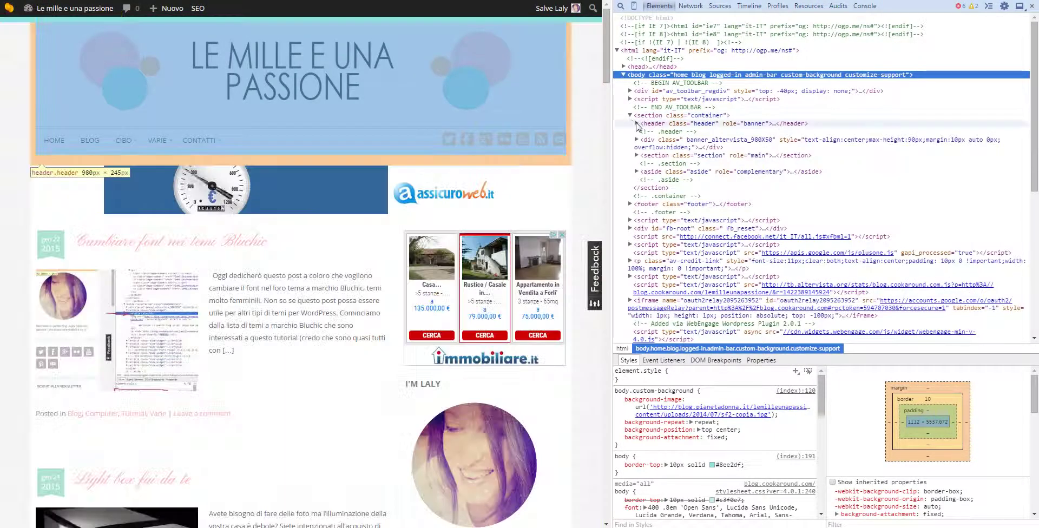
pyautogui.click(636, 155)
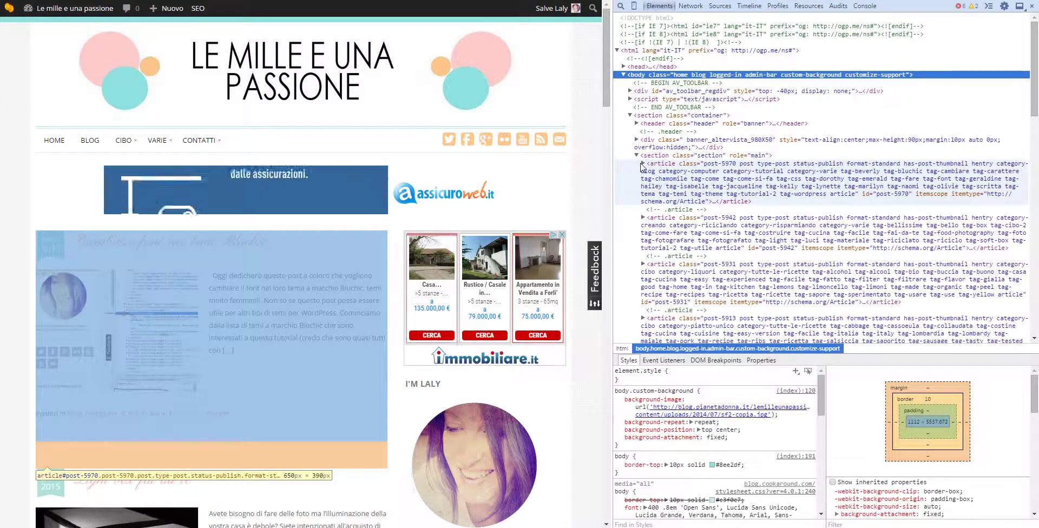
pyautogui.click(642, 164)
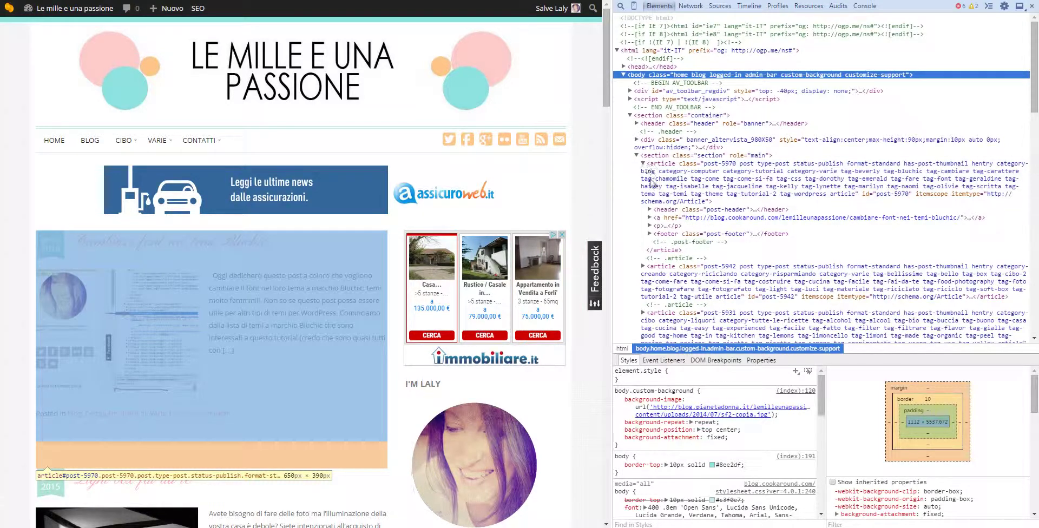
pyautogui.click(649, 210)
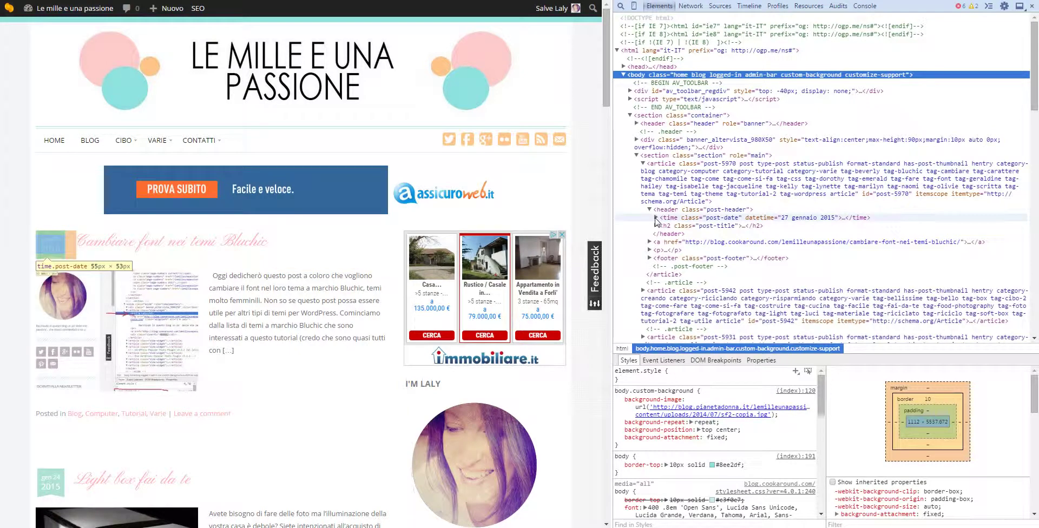
pyautogui.click(705, 227)
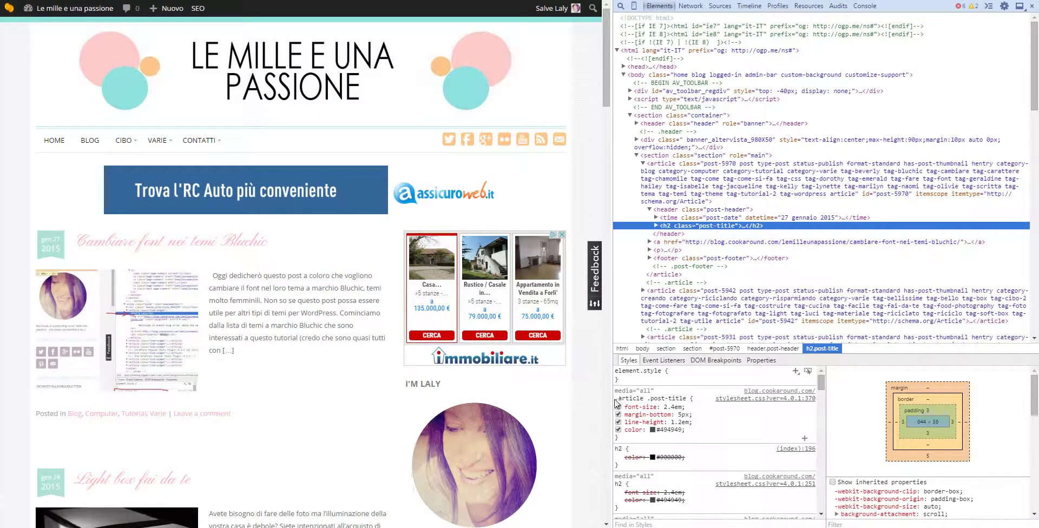
# Copy the complete .article .post-title rule from the inspector's styles and paste it into the theme's Custom CSS field.
pyautogui.moveTo(616, 398); pyautogui.dragTo(685, 442)
pyautogui.rightClick(698, 425)
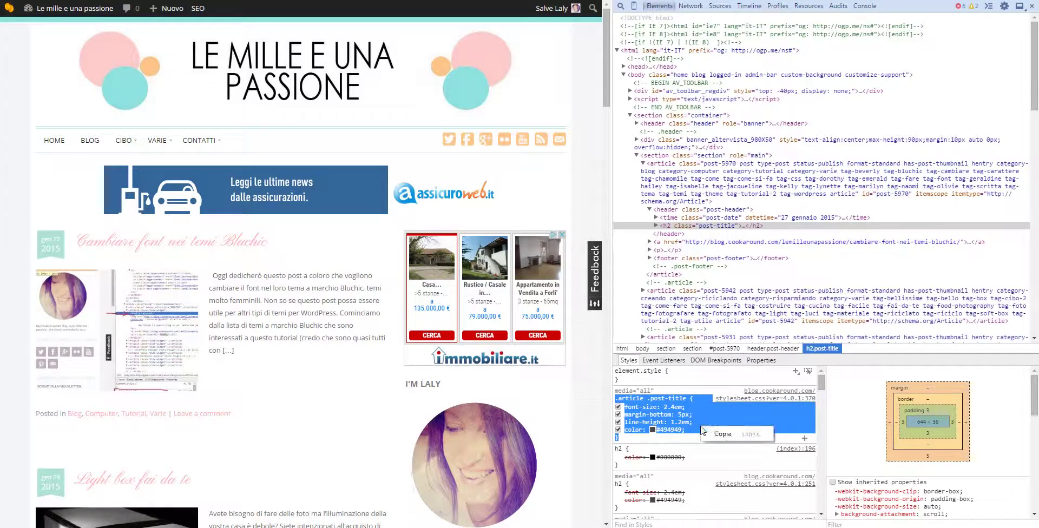
pyautogui.click(716, 431)
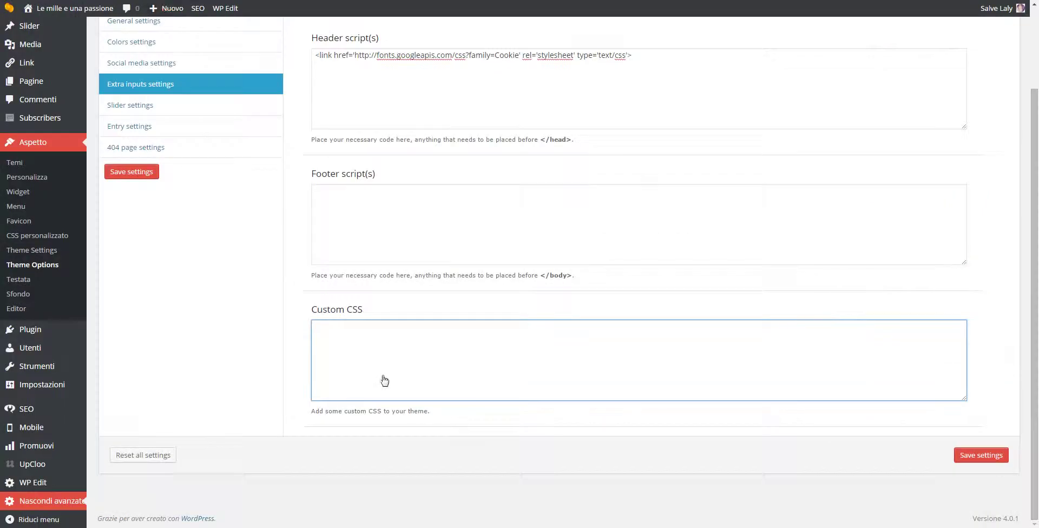
pyautogui.rightClick(358, 341)
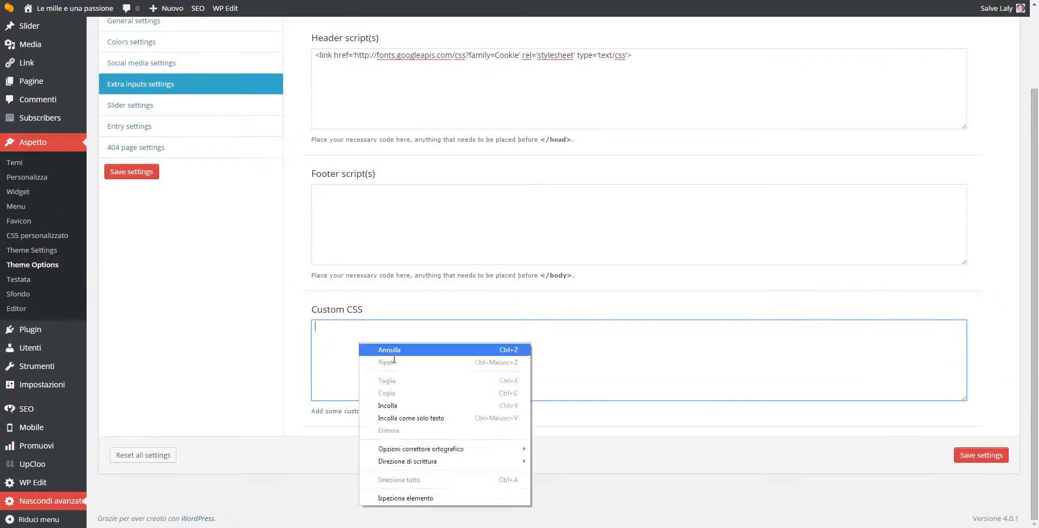
pyautogui.click(413, 403)
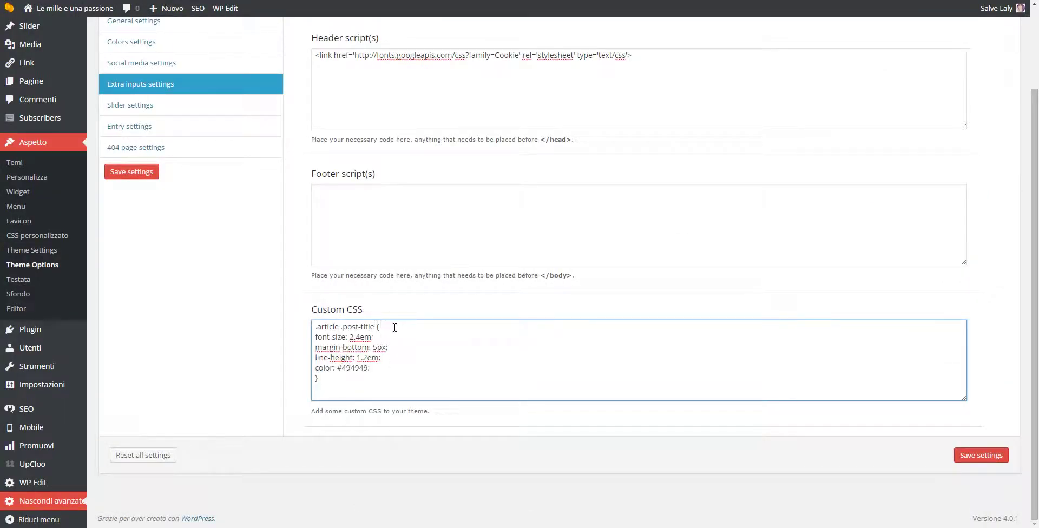
# Remove the line breaks from the pasted .article .post-title rule so that it sits on a single line.
pyautogui.press('Delete')
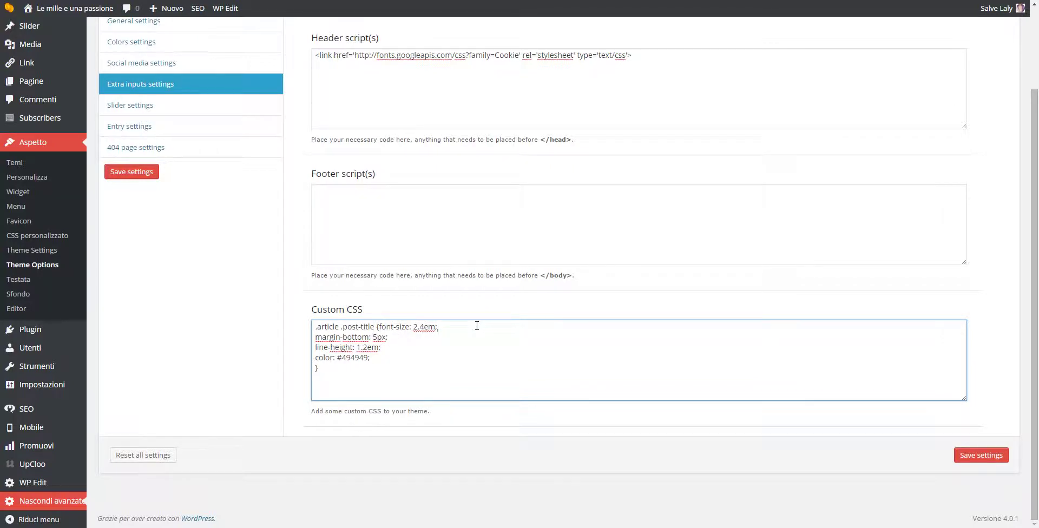
pyautogui.press('Delete')
pyautogui.press('Delete')
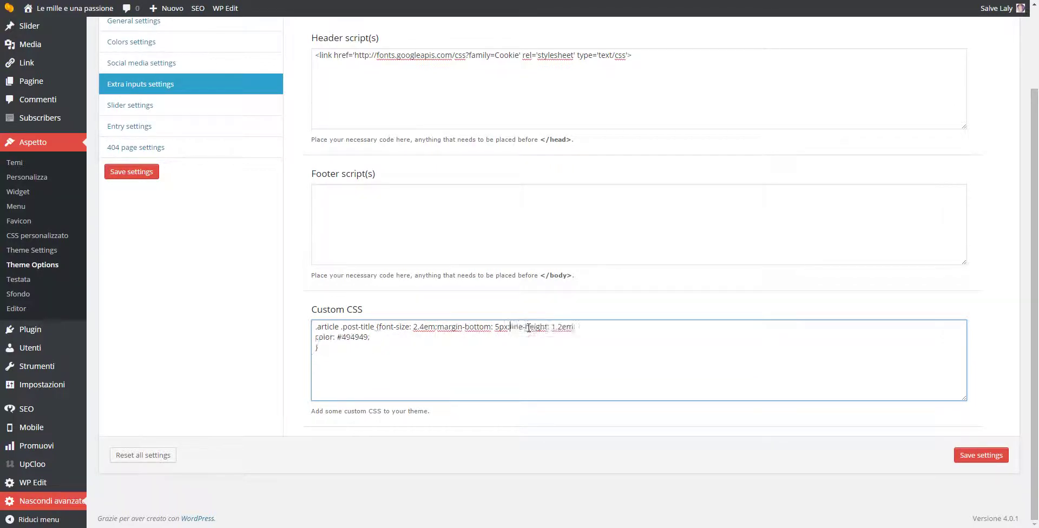
pyautogui.press('Delete')
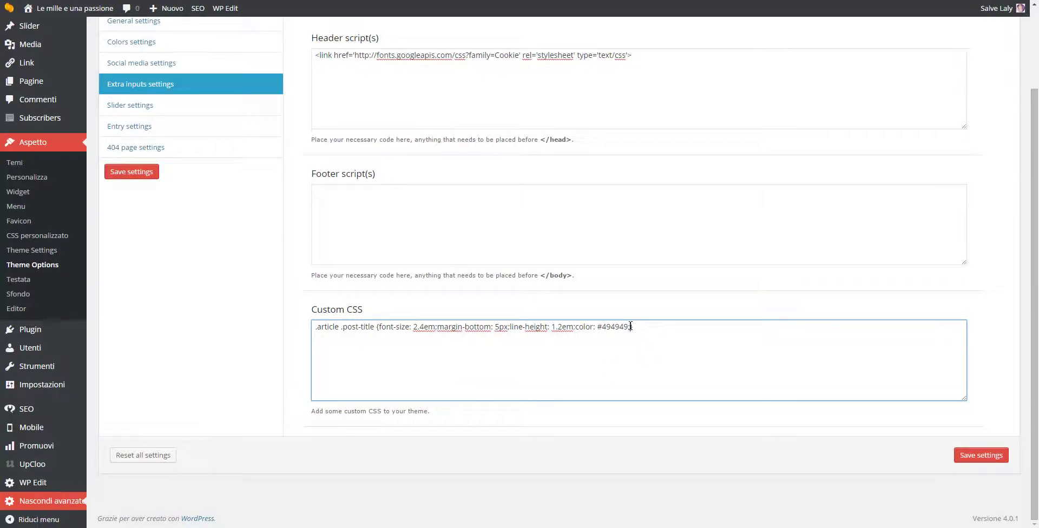
# Replace all declarations in the .article .post-title rule with font-family: 'Cookie', cursive; copied from the Google Fonts page.
pyautogui.moveTo(630, 326); pyautogui.dragTo(381, 327)
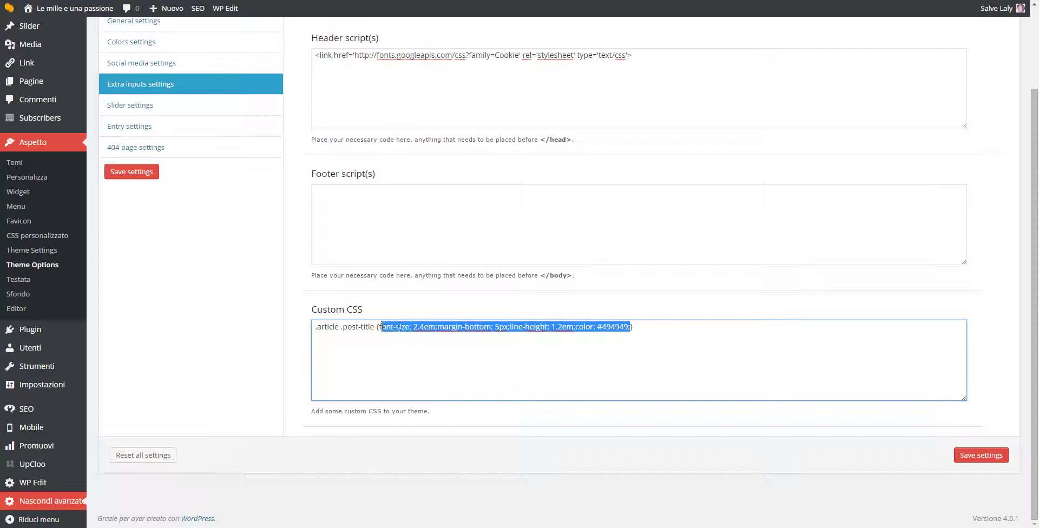
pyautogui.hotkey('ctrl', 'Tab')
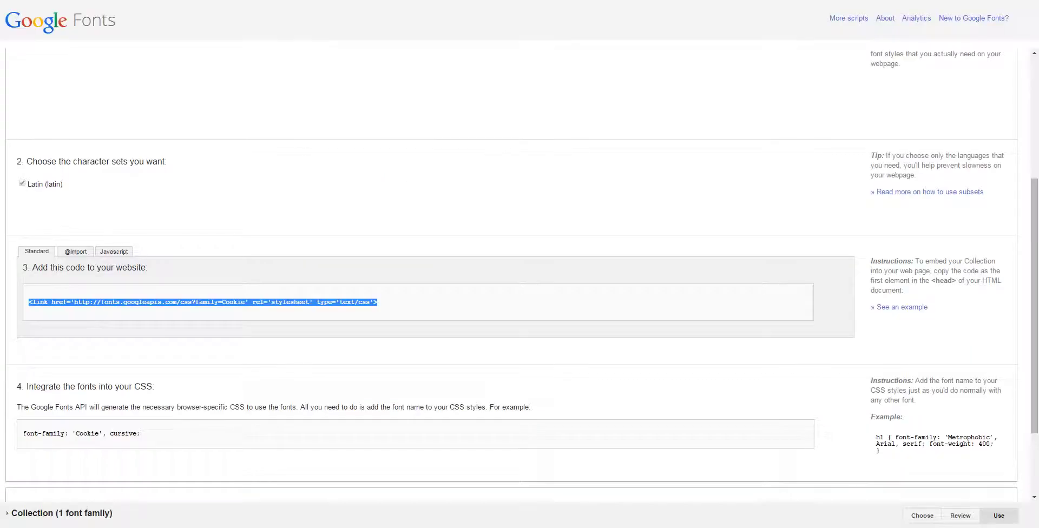
pyautogui.moveTo(158, 436); pyautogui.dragTo(30, 431)
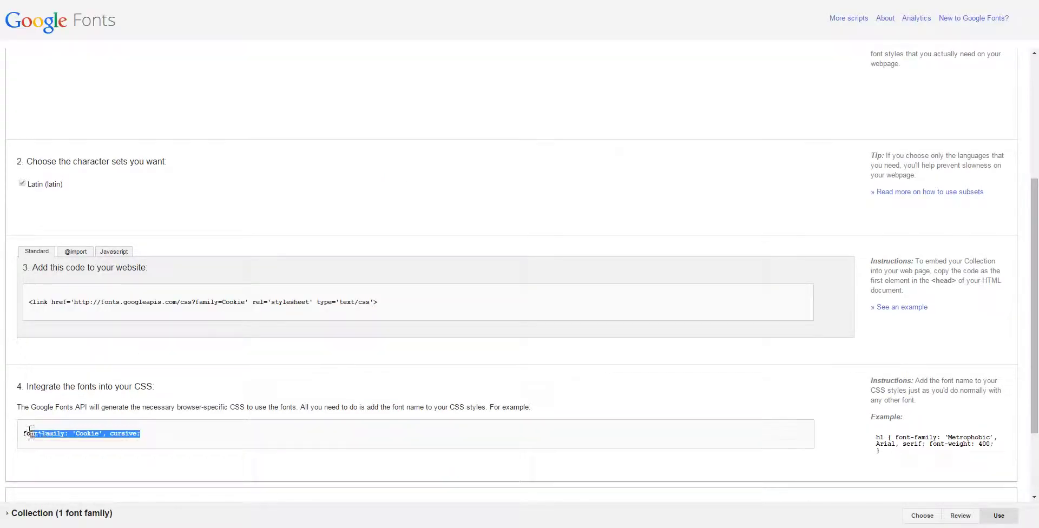
pyautogui.rightClick(73, 439)
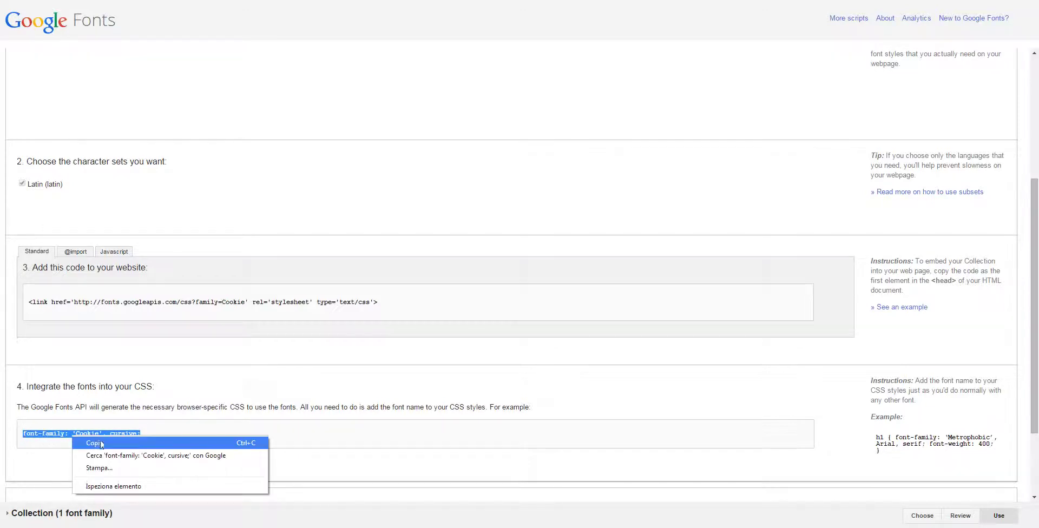
pyautogui.click(106, 448)
pyautogui.hotkey('ctrl', 'Tab')
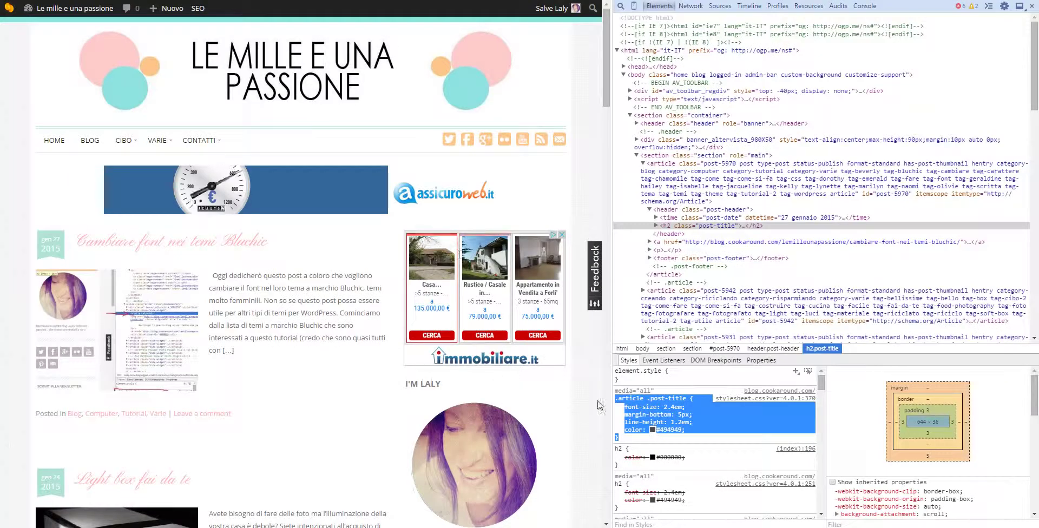
pyautogui.hotkey('ctrl', 'Tab')
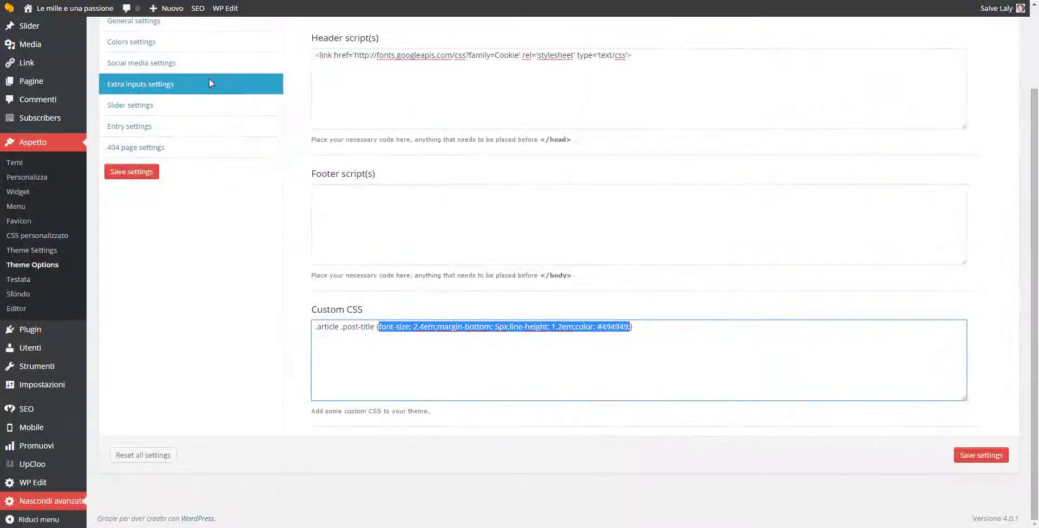
pyautogui.rightClick(459, 327)
pyautogui.click(502, 388)
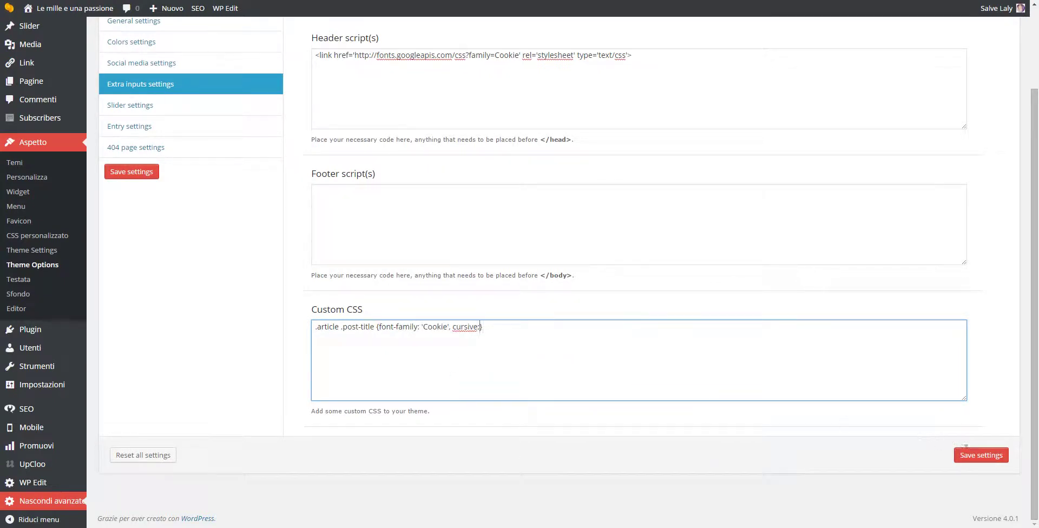
# Save the theme settings and reload the blog's home page to check the font of the post titles.
pyautogui.click(977, 456)
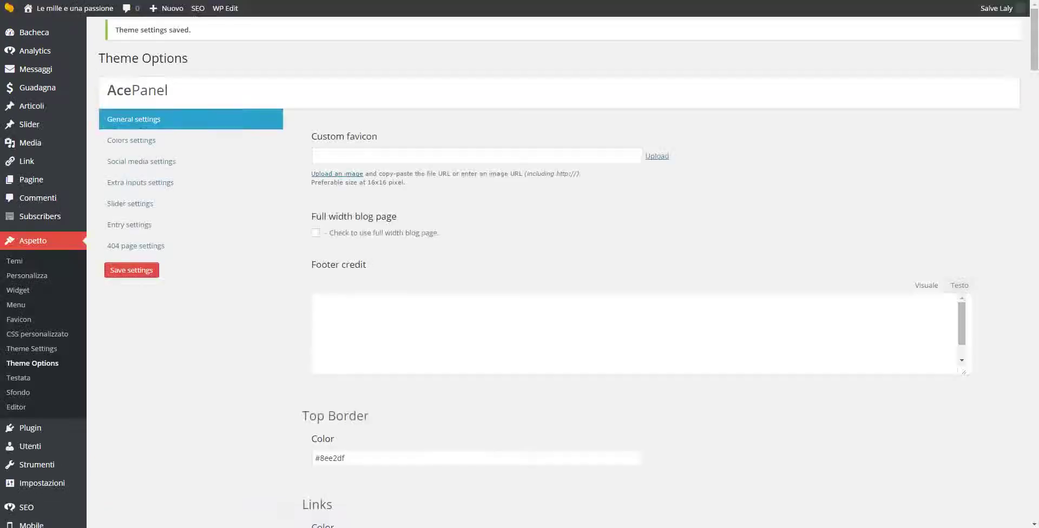
pyautogui.hotkey('ctrl', 'Tab')
pyautogui.press('F5')
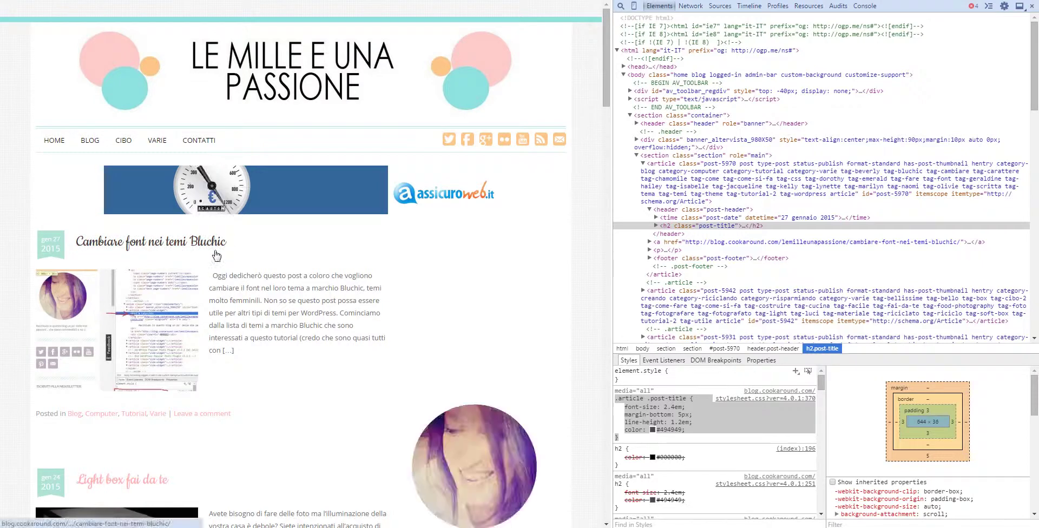
pyautogui.scroll(-1, 341, 215)
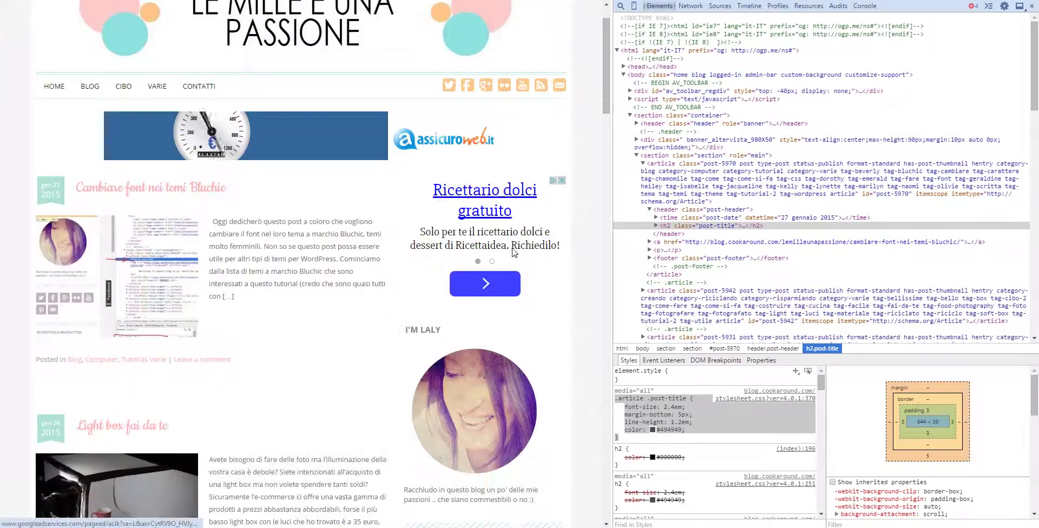
pyautogui.scroll(-1, 346, 215)
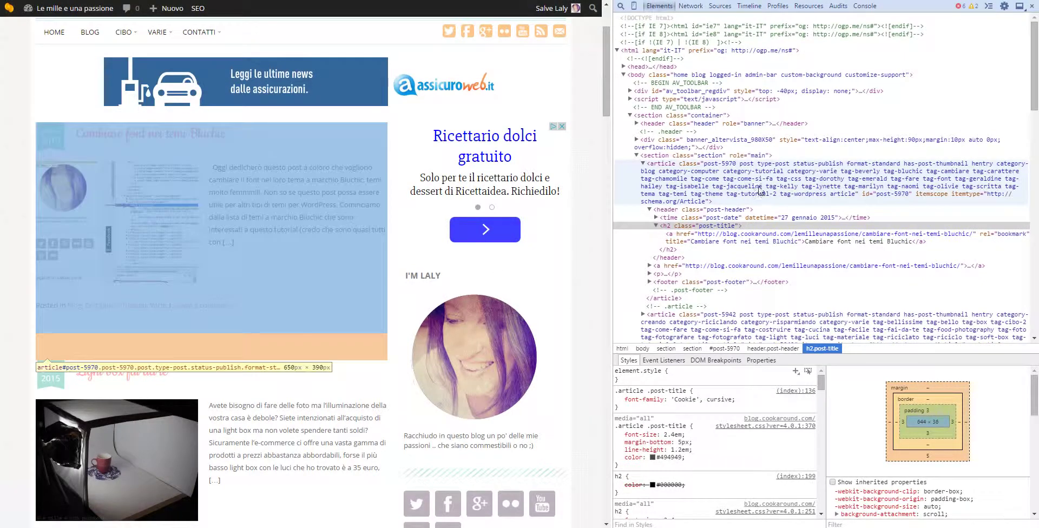
# In the page's element tree, expand the aside and its first side-widget article, and select the h3 heading inside it.
pyautogui.scroll(-2, 689, 184)
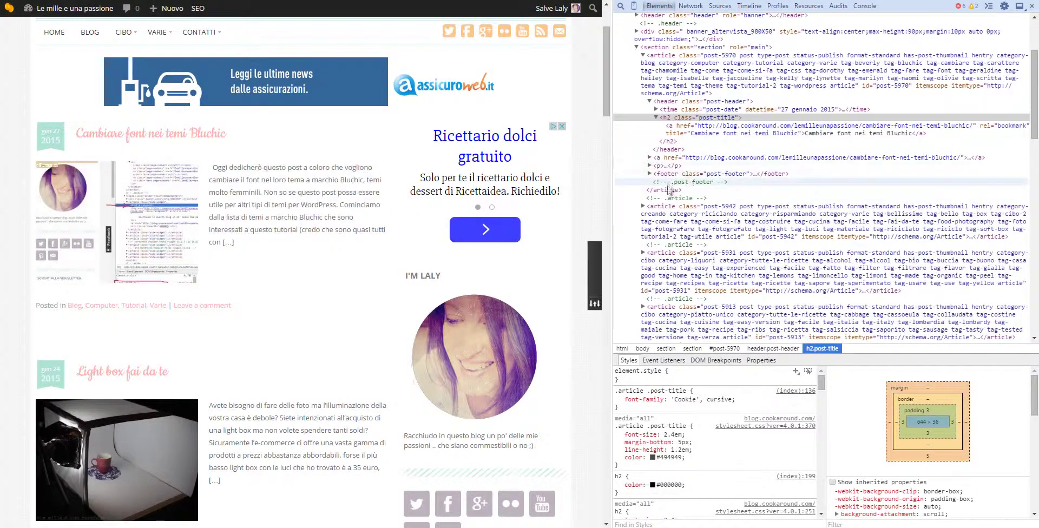
pyautogui.scroll(-2, 657, 224)
pyautogui.scroll(-5, 657, 246)
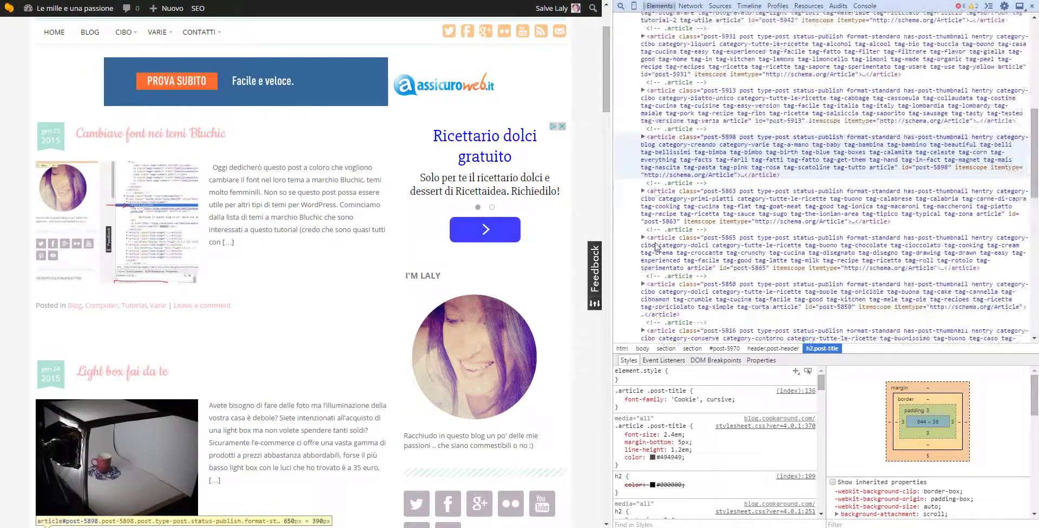
pyautogui.scroll(-2, 655, 246)
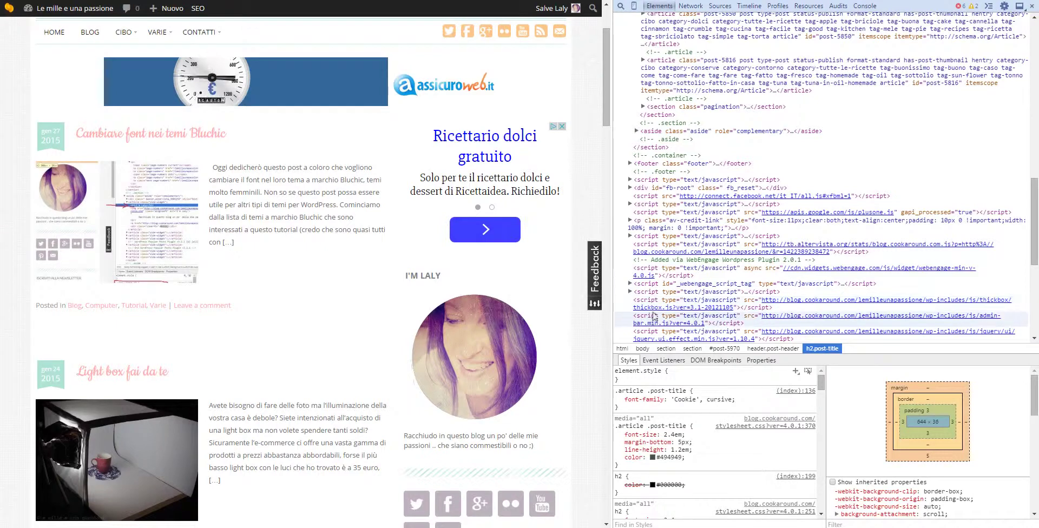
pyautogui.scroll(-2, 650, 217)
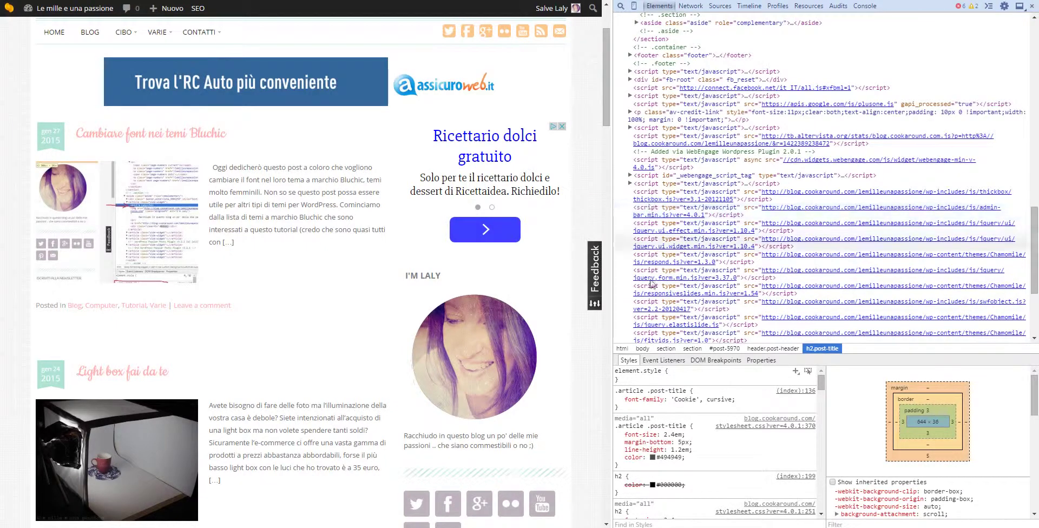
pyautogui.scroll(3, 639, 126)
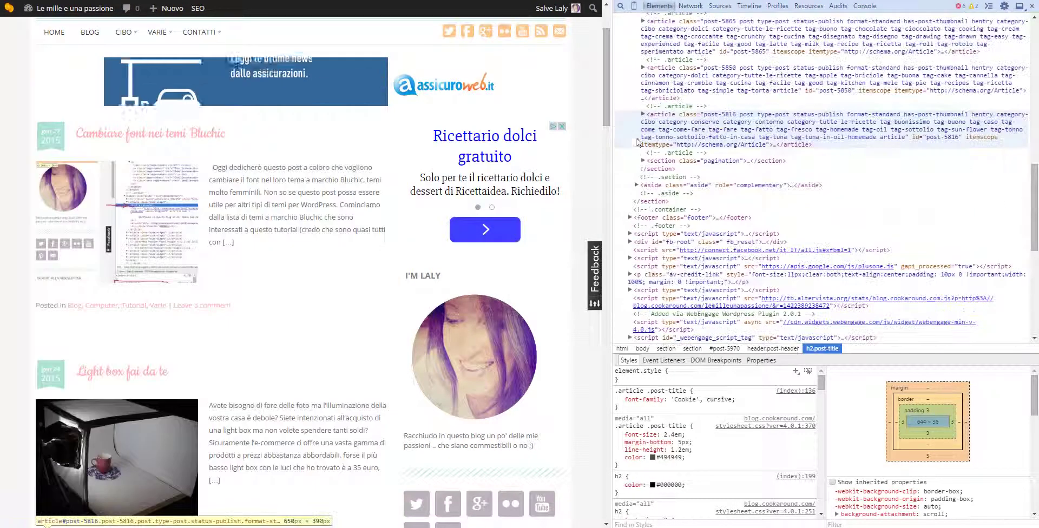
pyautogui.click(638, 185)
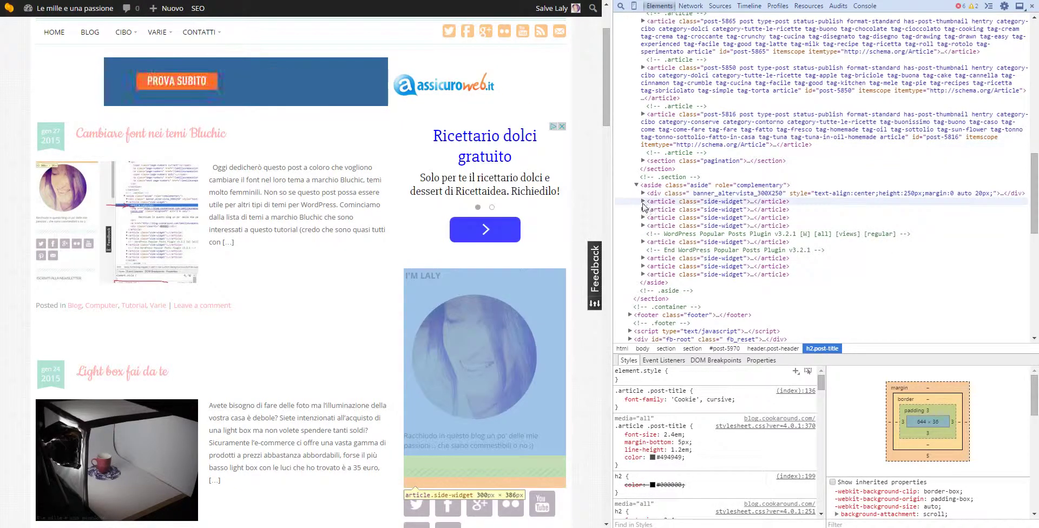
pyautogui.click(643, 202)
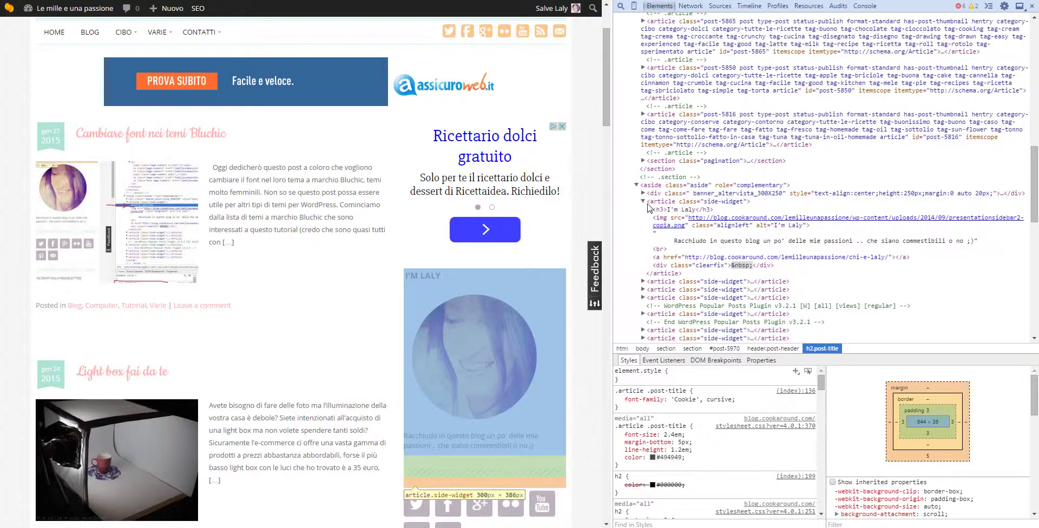
pyautogui.click(667, 211)
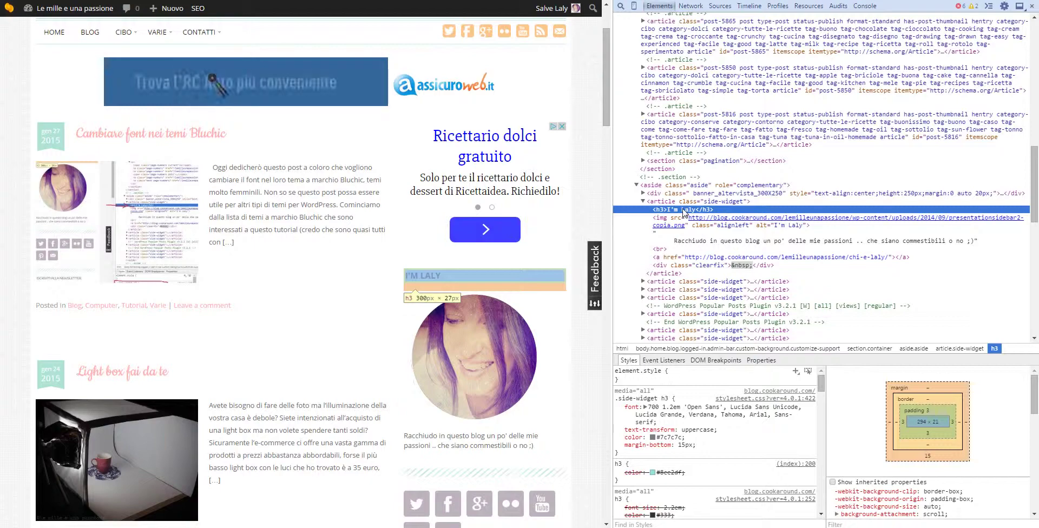
# Copy the complete .side-widget h3 rule from the inspector's styles and paste it below the post-title rule in the theme's Custom CSS field.
pyautogui.scroll(-3, 502, 307)
pyautogui.scroll(-1, 502, 308)
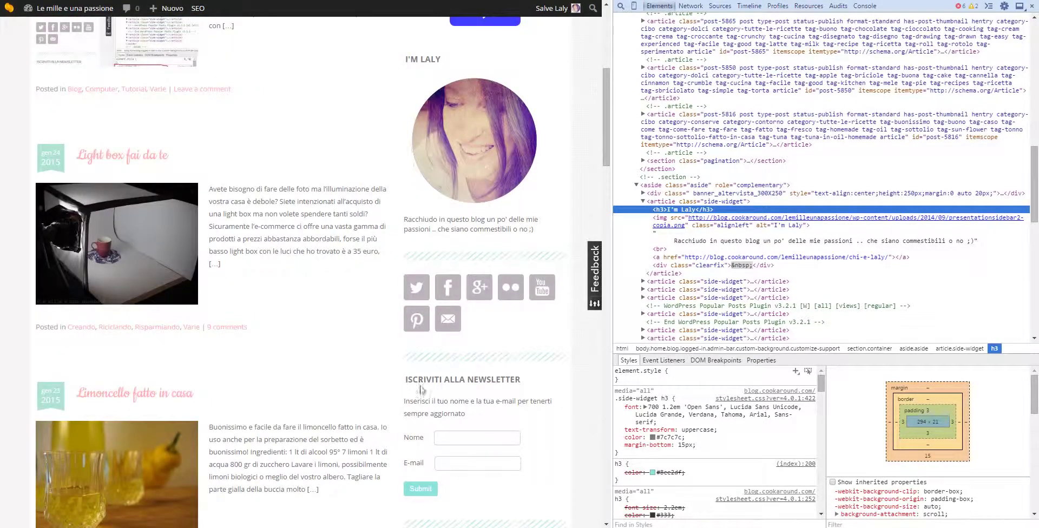
pyautogui.scroll(-4, 498, 382)
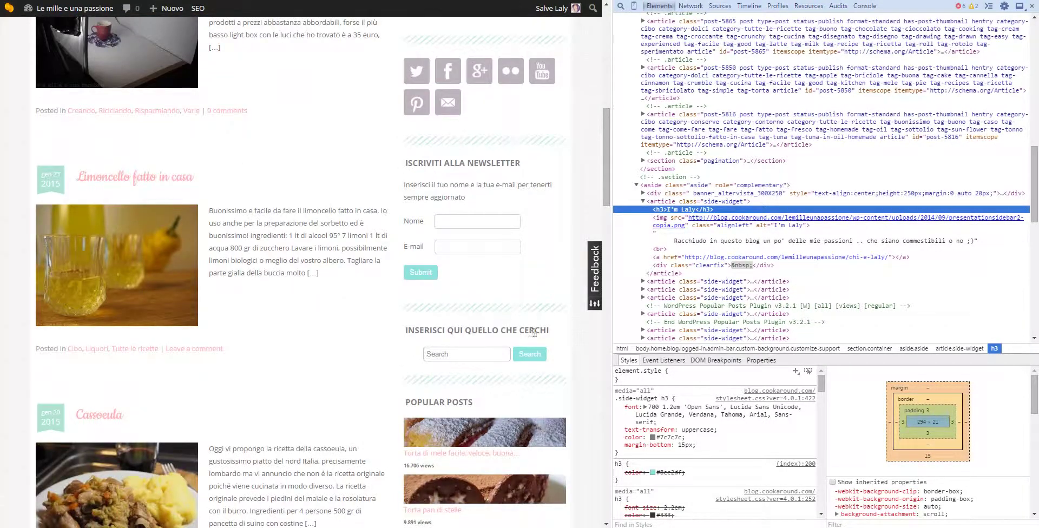
pyautogui.scroll(7, 534, 332)
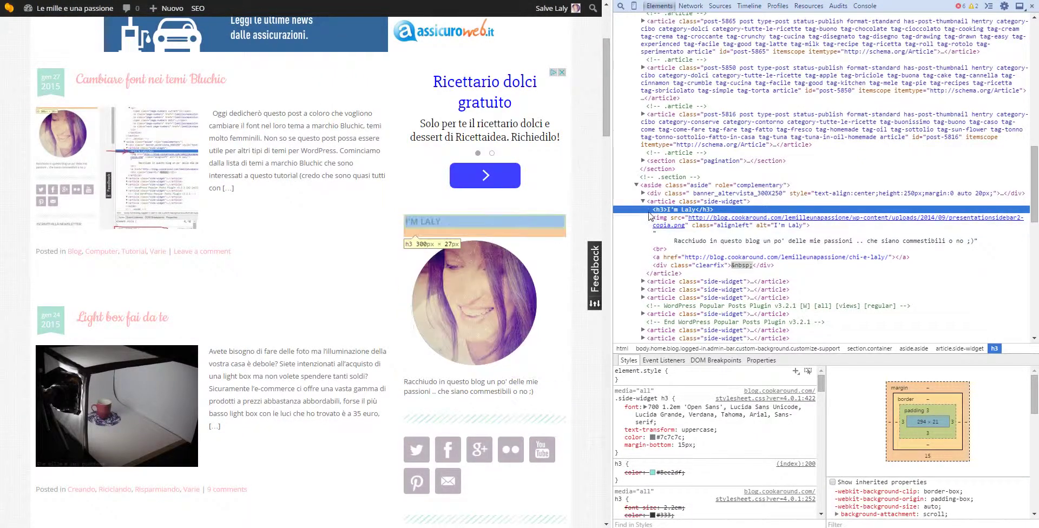
pyautogui.click(616, 397)
pyautogui.moveTo(616, 398); pyautogui.dragTo(711, 453)
pyautogui.hotkey('ctrl', 'c')
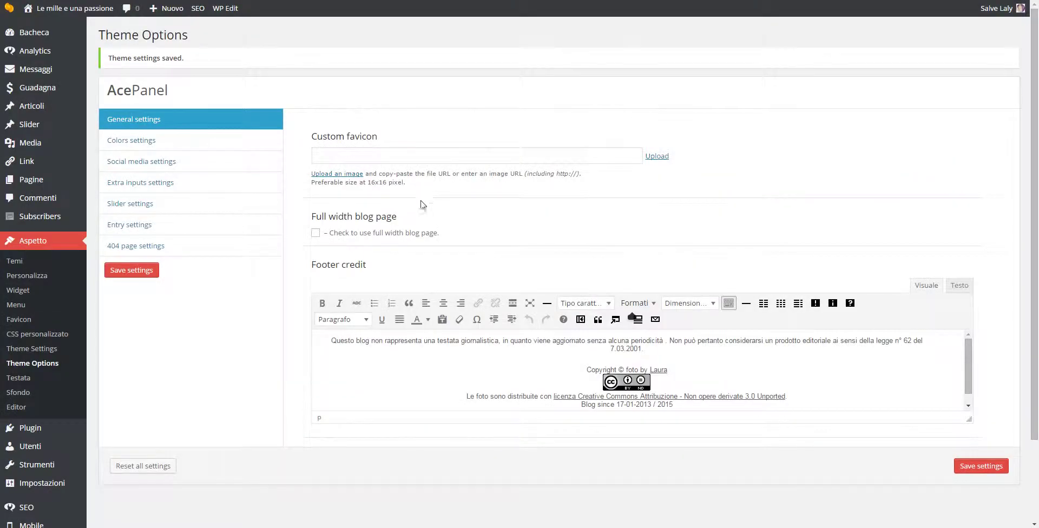
pyautogui.click(140, 187)
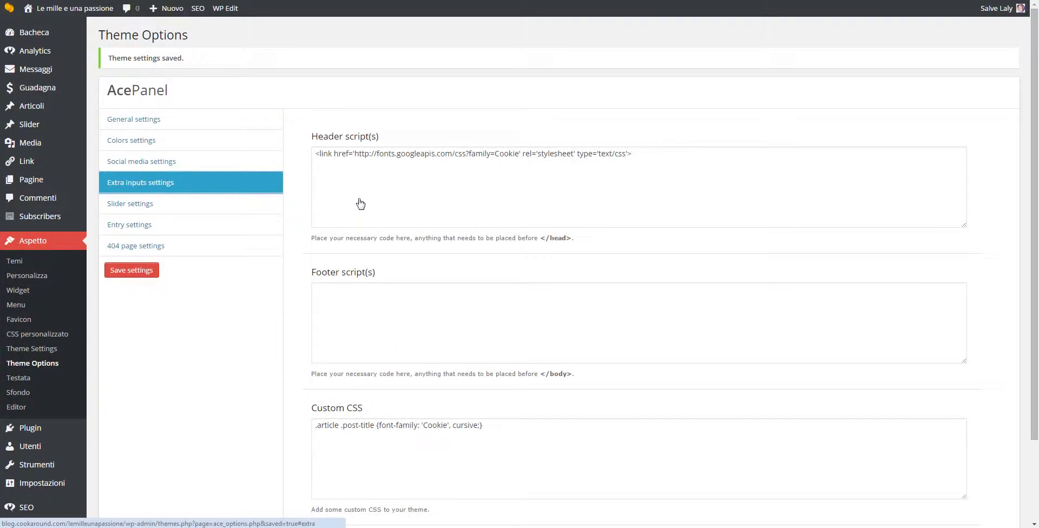
pyautogui.scroll(-2, 366, 202)
pyautogui.click(511, 334)
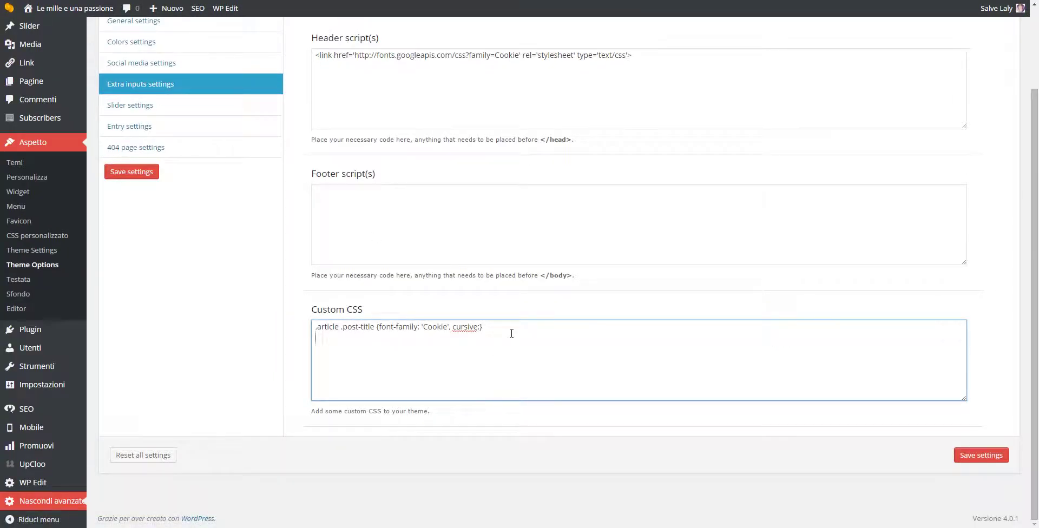
pyautogui.hotkey('ctrl', 'v')
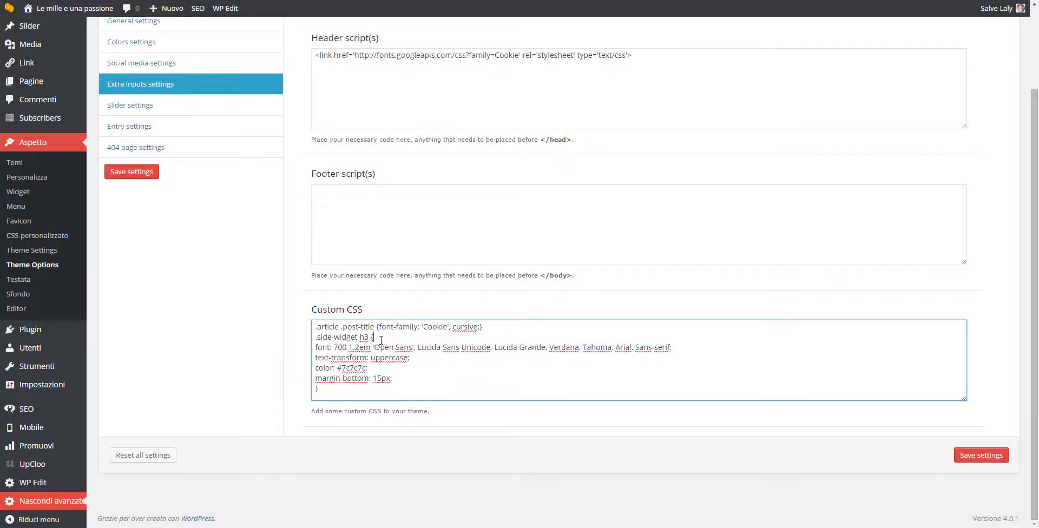
# Replace all declarations in the pasted .side-widget h3 rule with font-family: 'Cookie', cursive; copied from the post-title rule.
pyautogui.moveTo(380, 340); pyautogui.dragTo(402, 379)
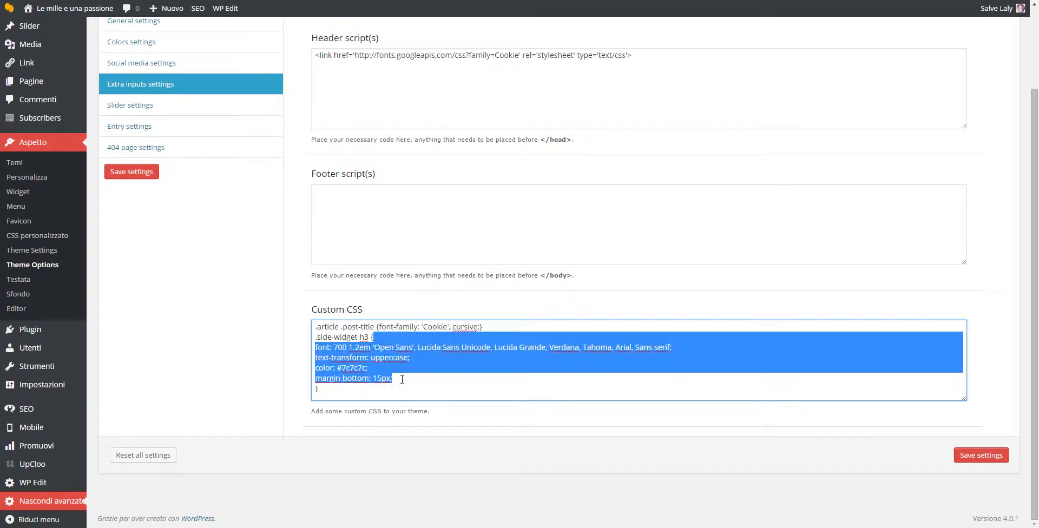
pyautogui.press('Delete')
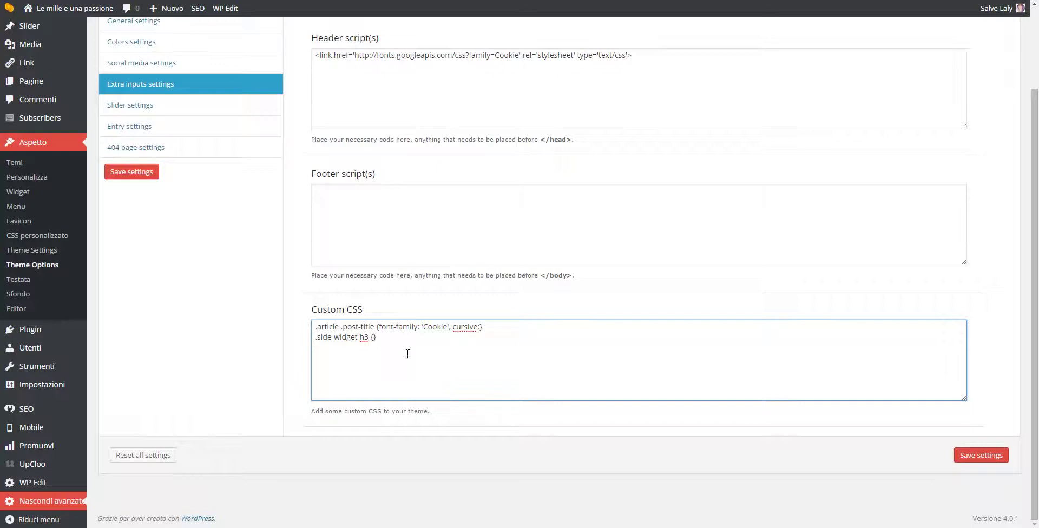
pyautogui.moveTo(380, 327); pyautogui.dragTo(483, 327)
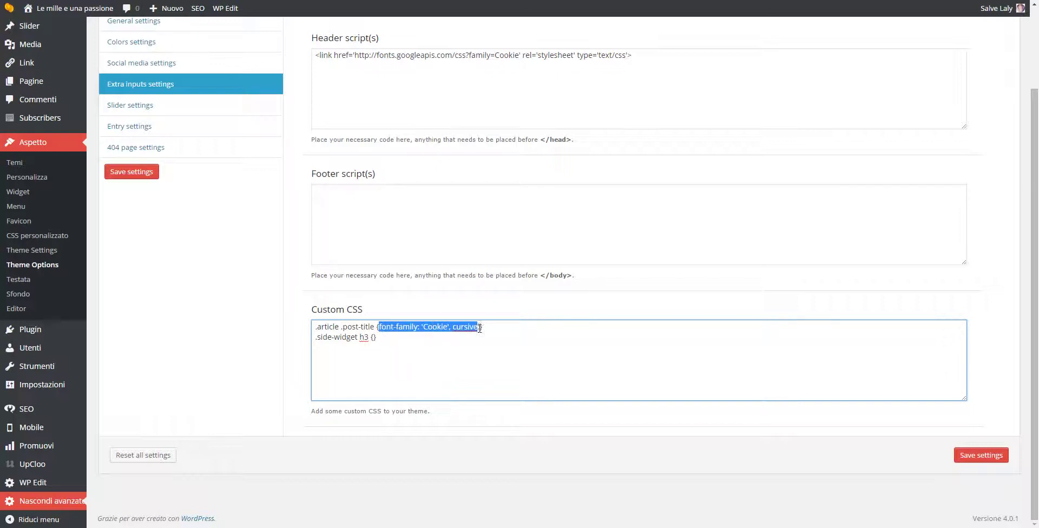
pyautogui.rightClick(465, 327)
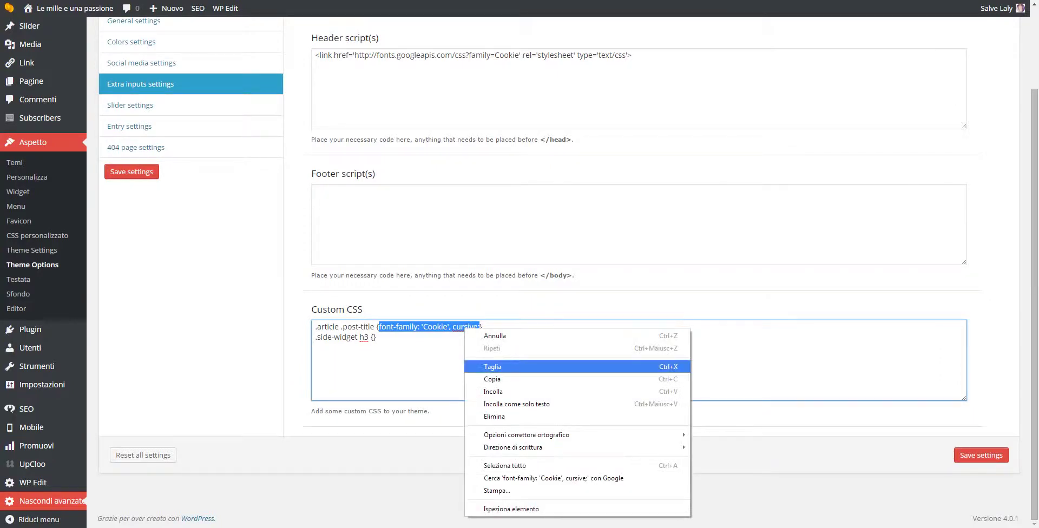
pyautogui.click(508, 384)
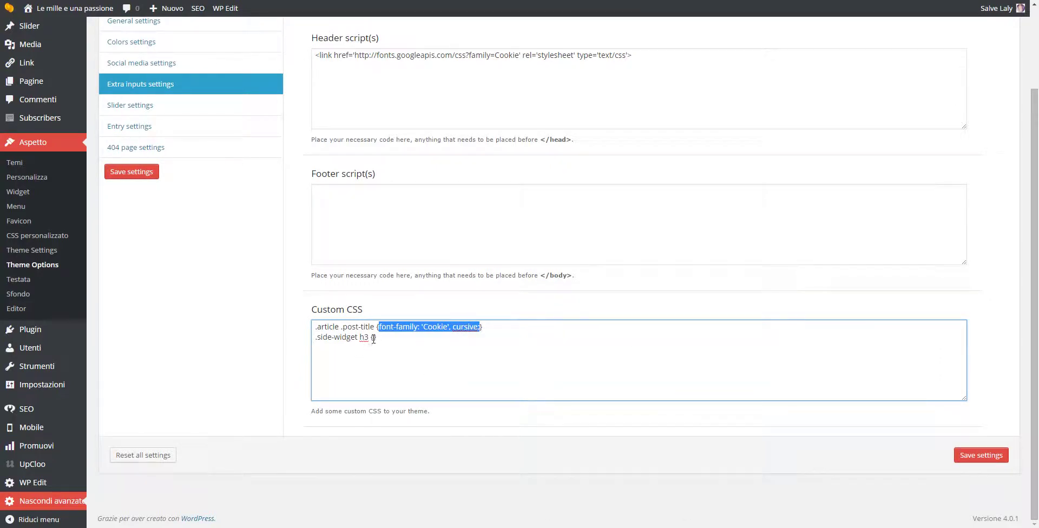
pyautogui.click(374, 339)
pyautogui.rightClick(373, 338)
pyautogui.click(417, 401)
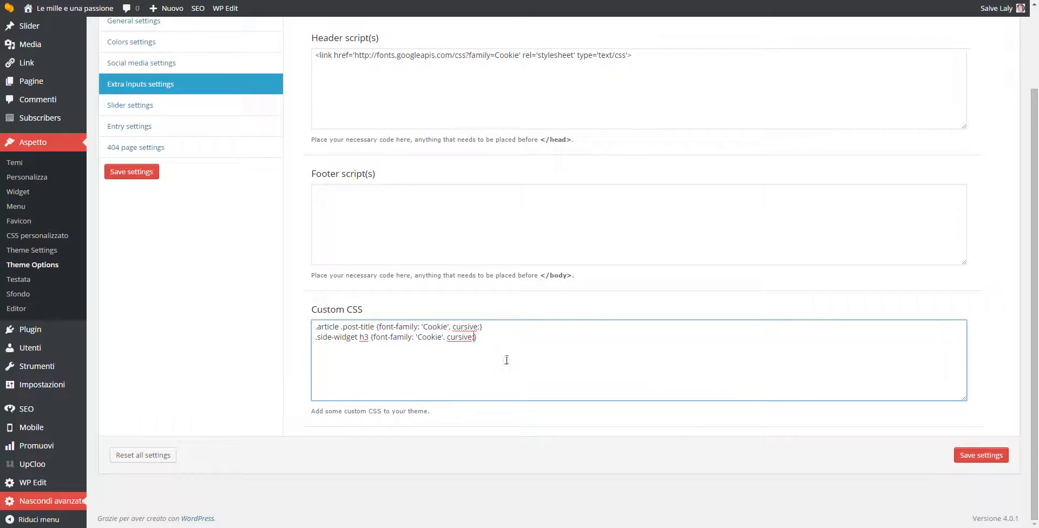
# Save the theme settings and check the sidebar widget headings on the blog's home page.
pyautogui.click(990, 456)
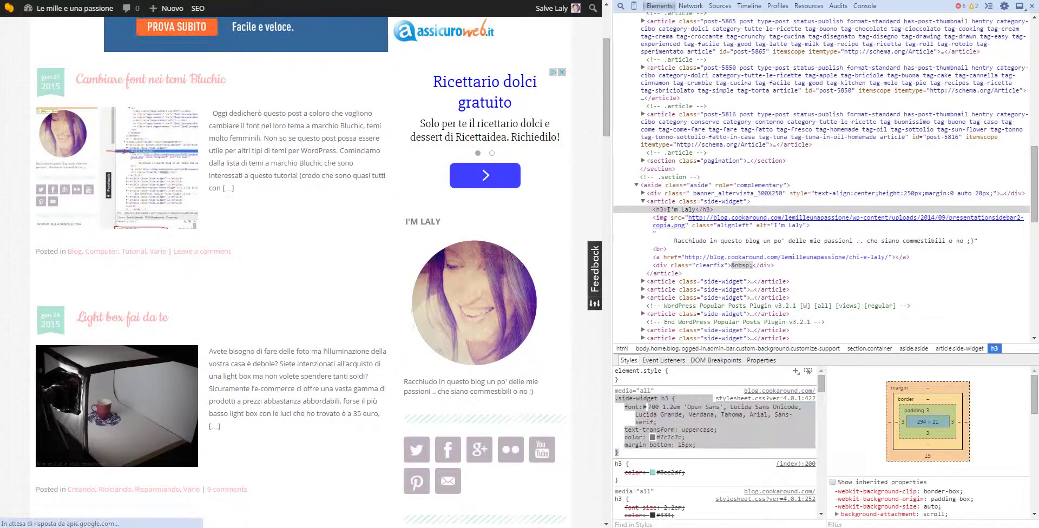
pyautogui.click(433, 234)
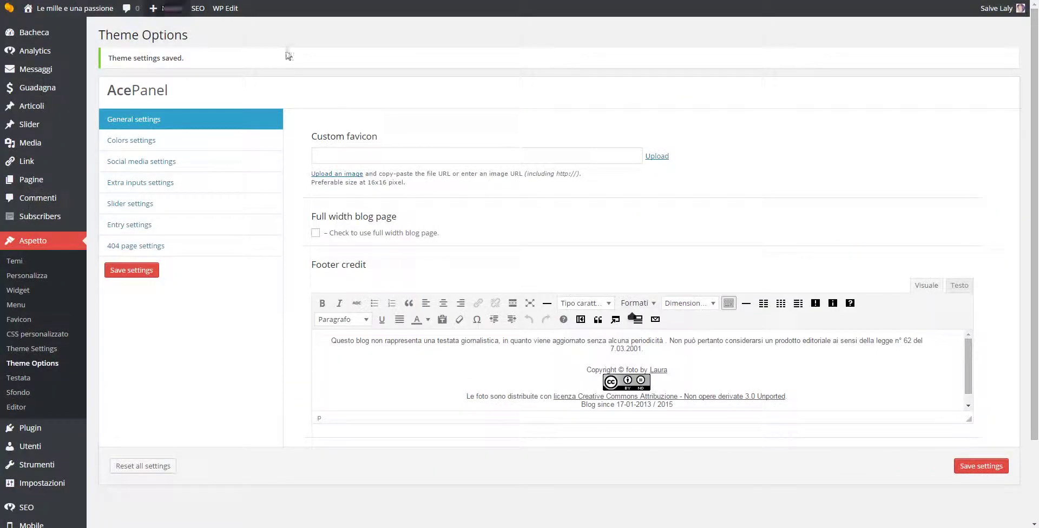
# Replace the Header script(s) code in the extra inputs settings with the Cookie and Handlee link lines copied from the font css Notepad file.
pyautogui.click(166, 183)
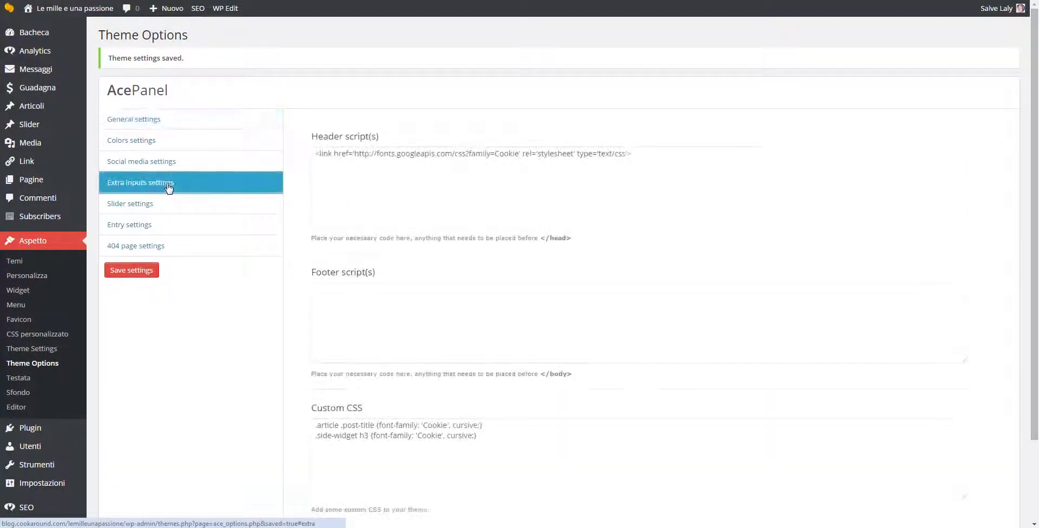
pyautogui.hotkey('alt', 'Tab')
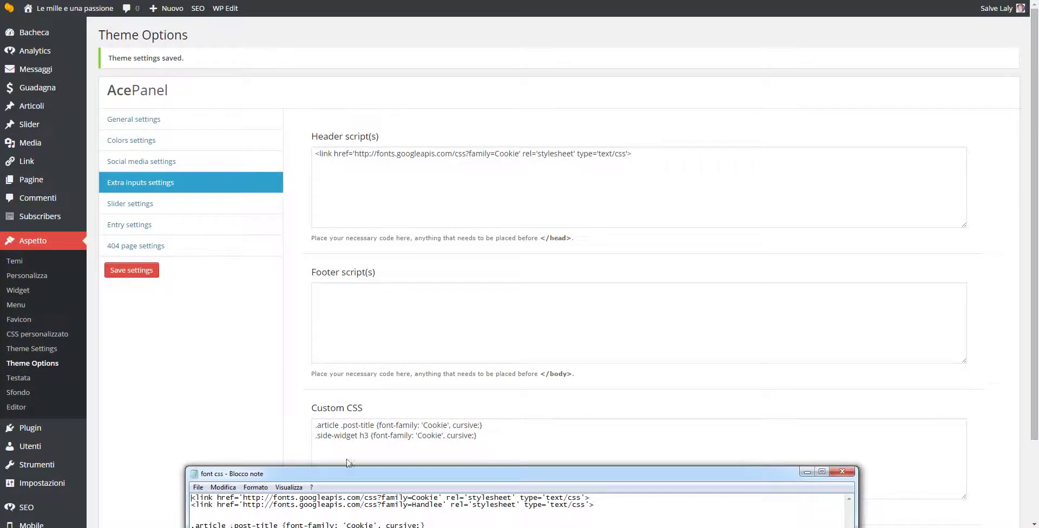
pyautogui.moveTo(356, 474); pyautogui.dragTo(193, 306)
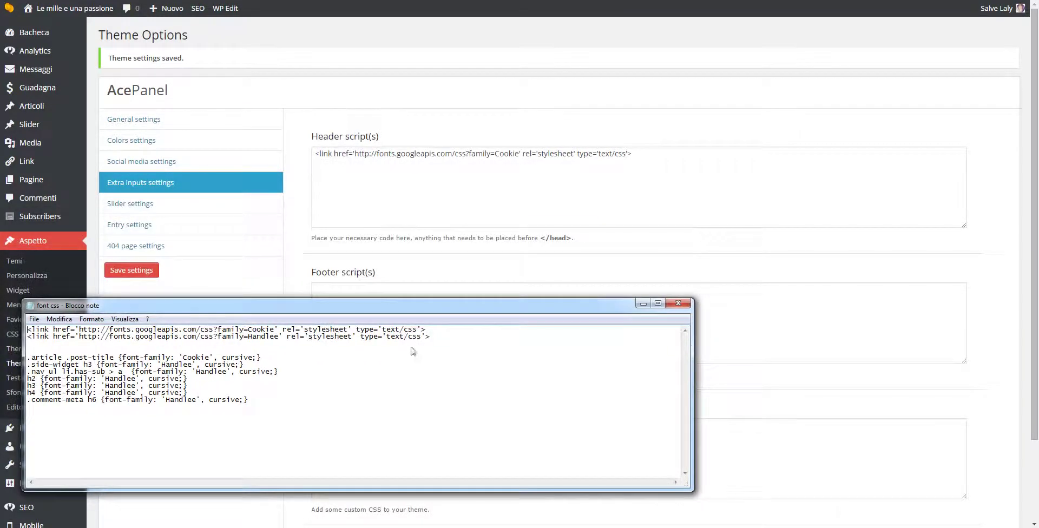
pyautogui.moveTo(430, 337); pyautogui.dragTo(20, 331)
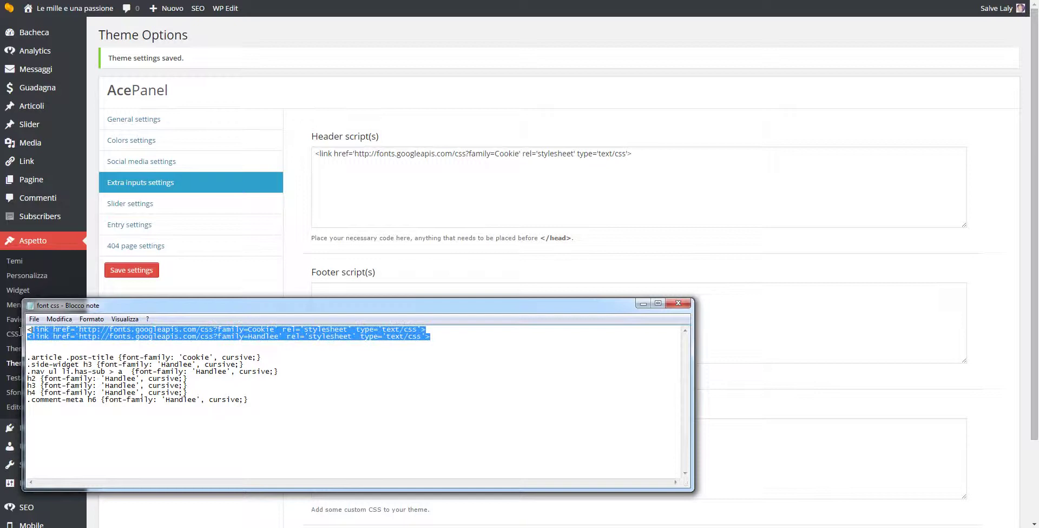
pyautogui.rightClick(81, 336)
pyautogui.click(136, 372)
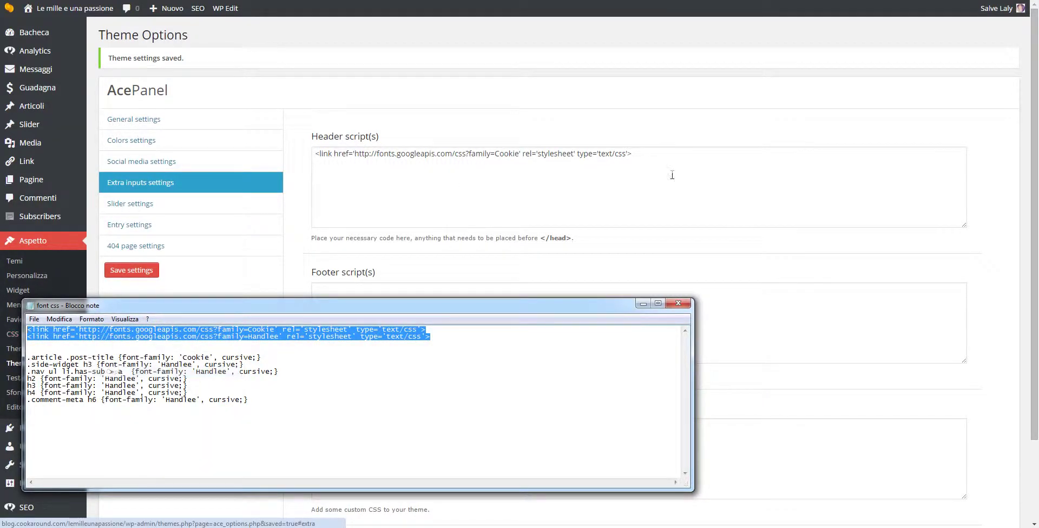
pyautogui.tripleClick(672, 175)
pyautogui.rightClick(444, 200)
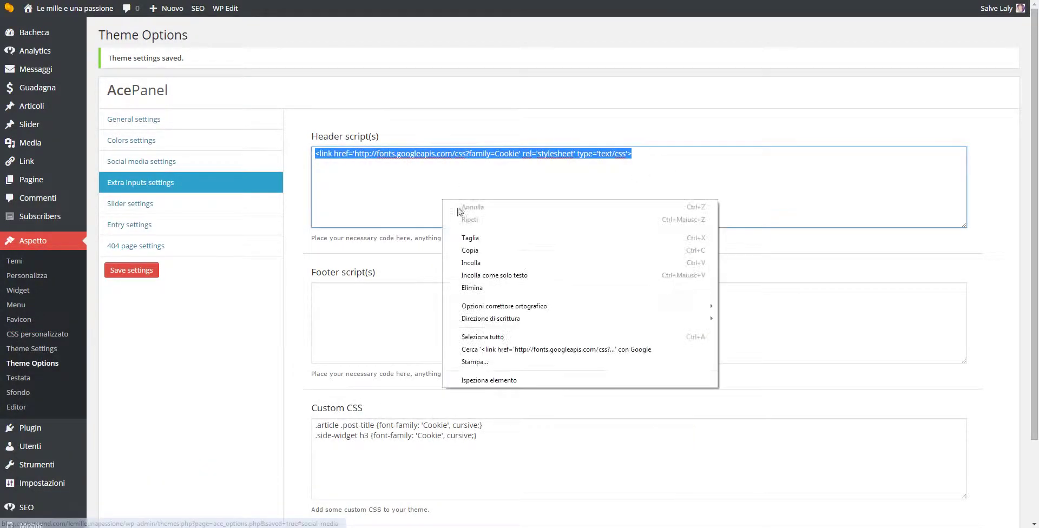
pyautogui.click(494, 263)
# Replace the Custom CSS content with all the rules from .article .post-title to .comment-meta h6 copied from the font css file.
pyautogui.hotkey('alt', 'Tab')
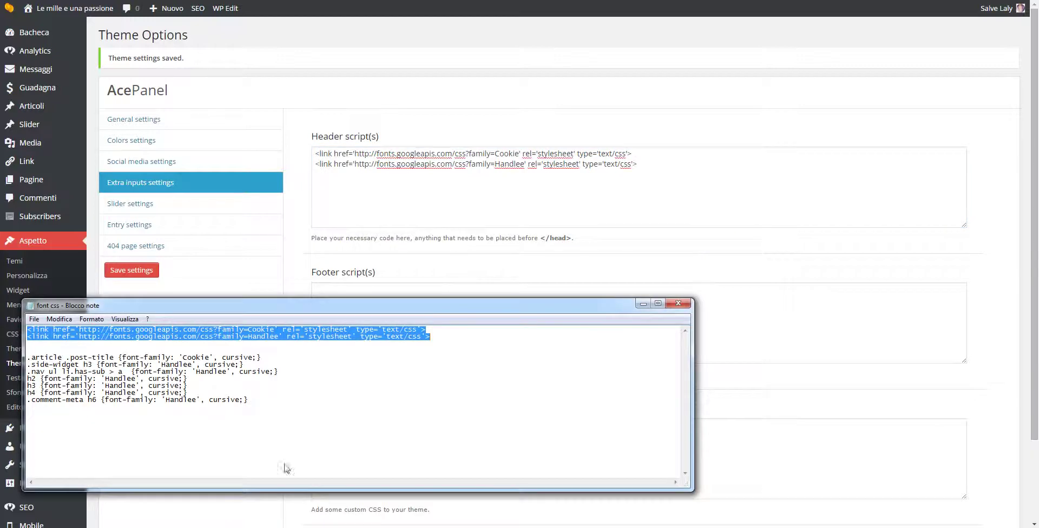
pyautogui.moveTo(287, 450); pyautogui.dragTo(27, 357)
pyautogui.rightClick(82, 374)
pyautogui.click(114, 410)
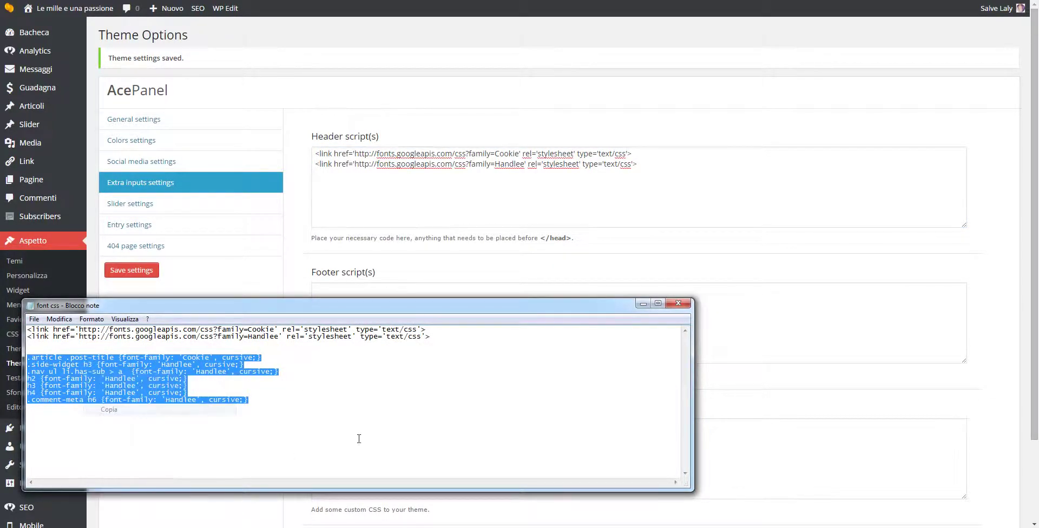
pyautogui.click(725, 428)
pyautogui.moveTo(535, 475); pyautogui.dragTo(325, 410)
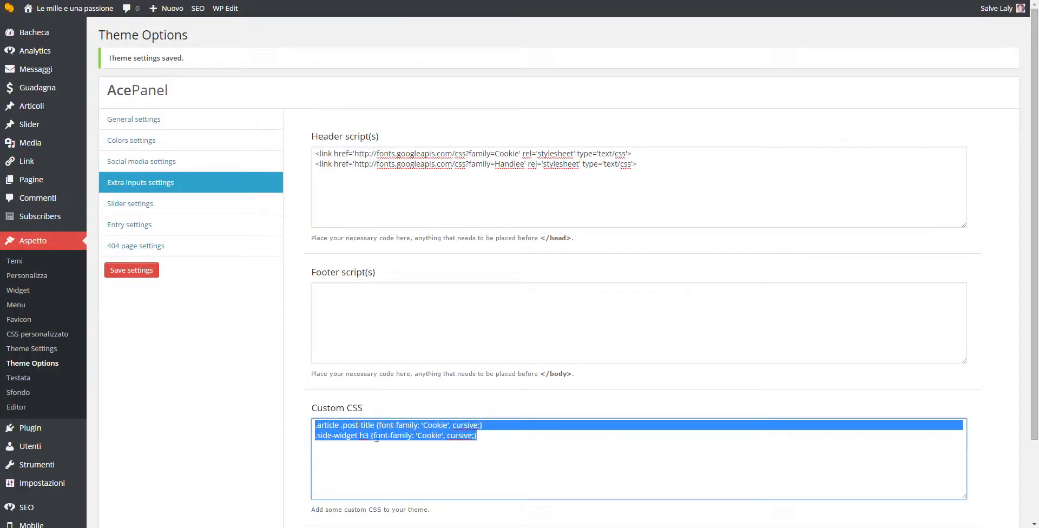
pyautogui.rightClick(377, 436)
pyautogui.click(439, 312)
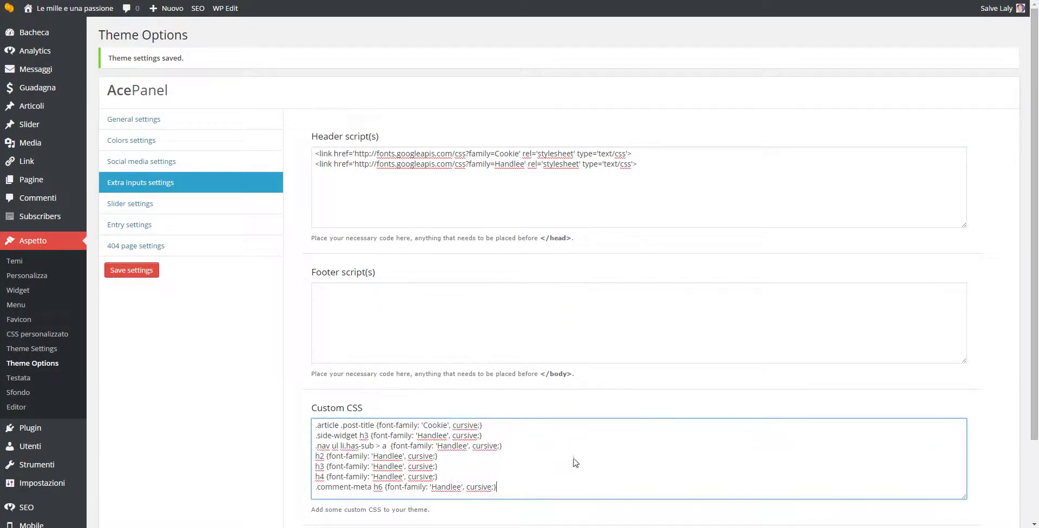
# Save the theme settings and reopen the extra inputs settings at the Custom CSS field.
pyautogui.scroll(-2, 572, 462)
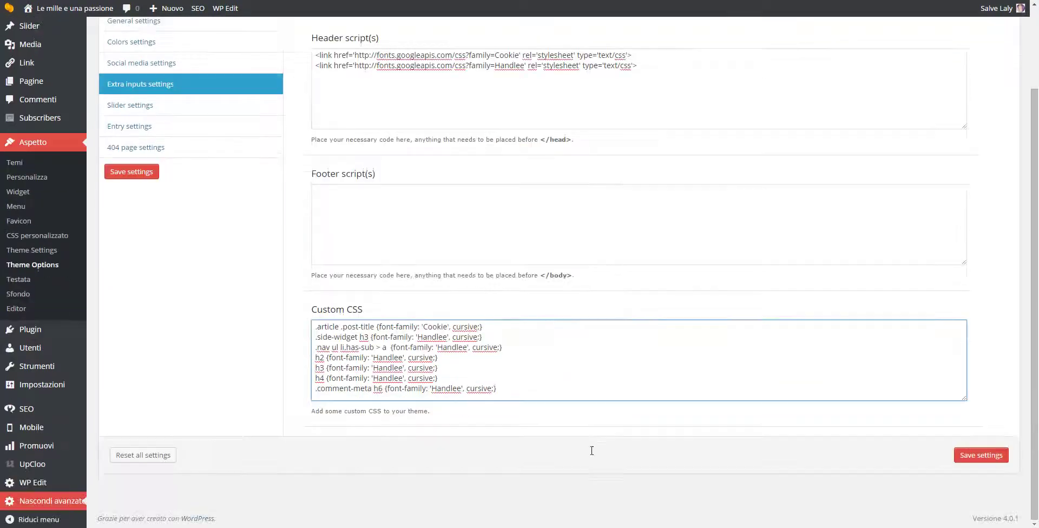
pyautogui.click(974, 458)
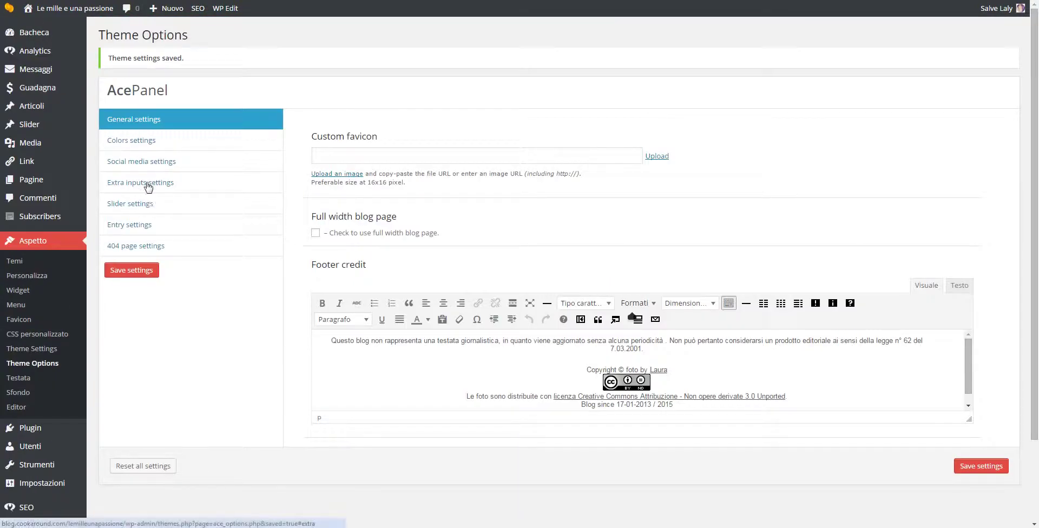
pyautogui.click(146, 184)
pyautogui.scroll(-3, 303, 265)
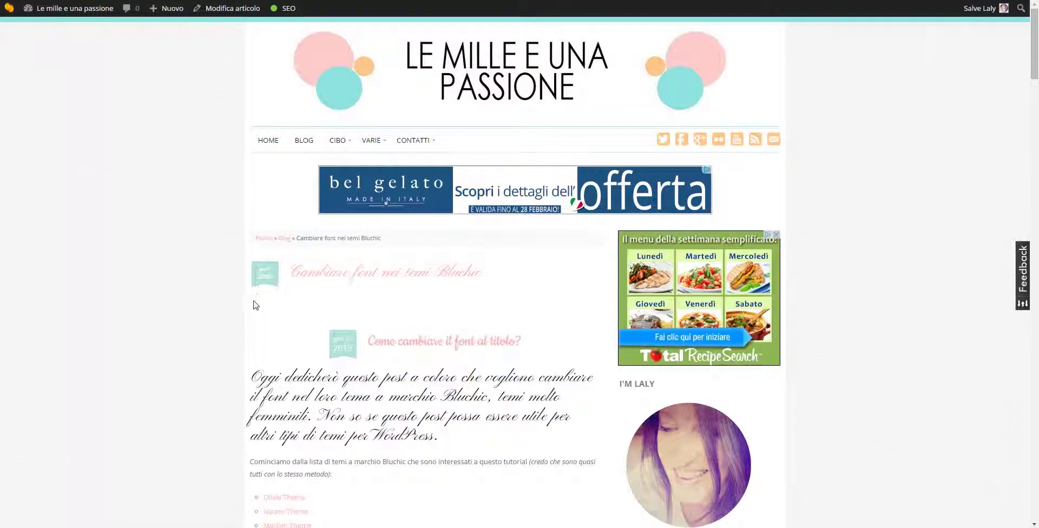
# Look through the Cambiare font nei temi Bluchic post down to its related-posts and Leave a Reply headings.
pyautogui.scroll(-20, 256, 305)
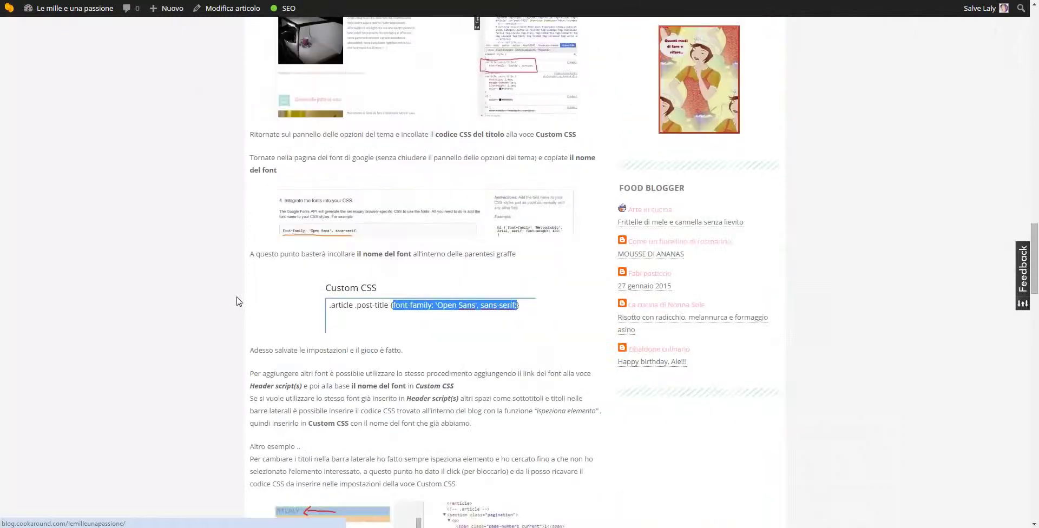
pyautogui.scroll(-20, 236, 301)
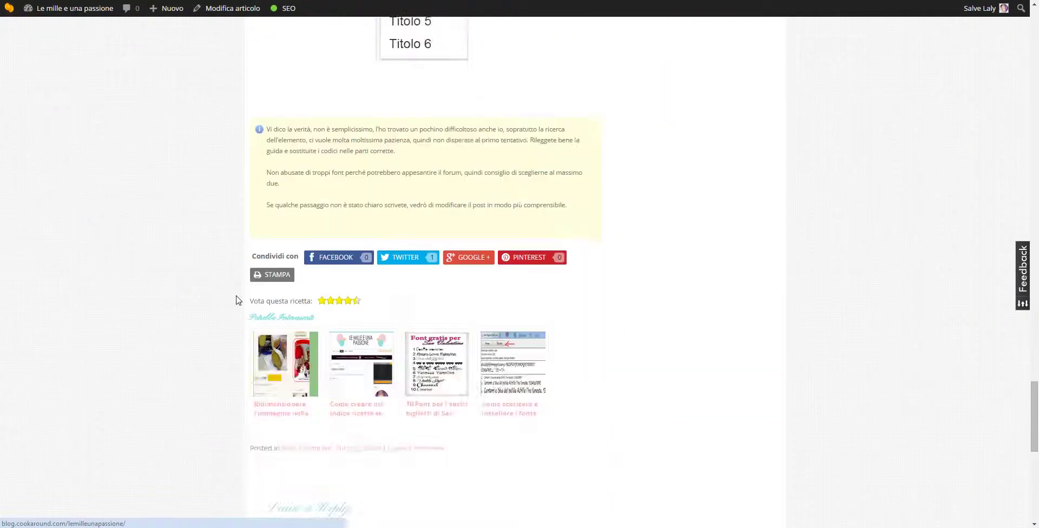
pyautogui.scroll(-5, 236, 301)
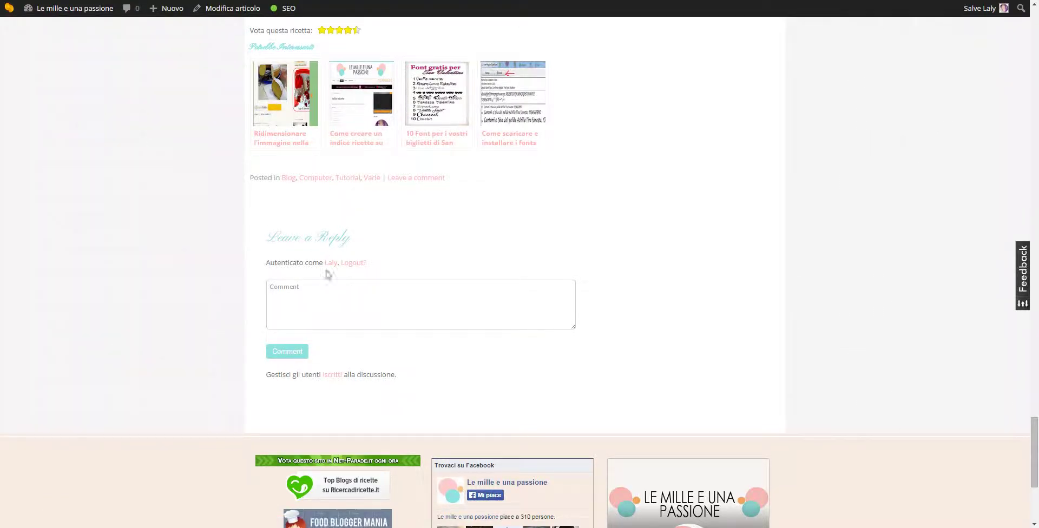
pyautogui.click(319, 374)
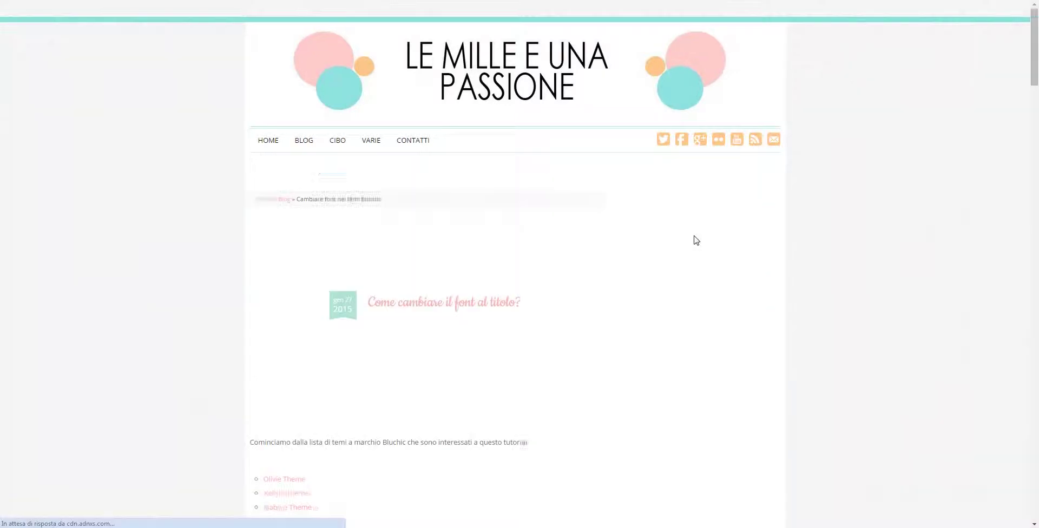
# Examine the reloaded post's heading fonts, including the opening text, the Potrebbe interessarti heading and the Leave a Reply heading.
pyautogui.scroll(-2, 694, 238)
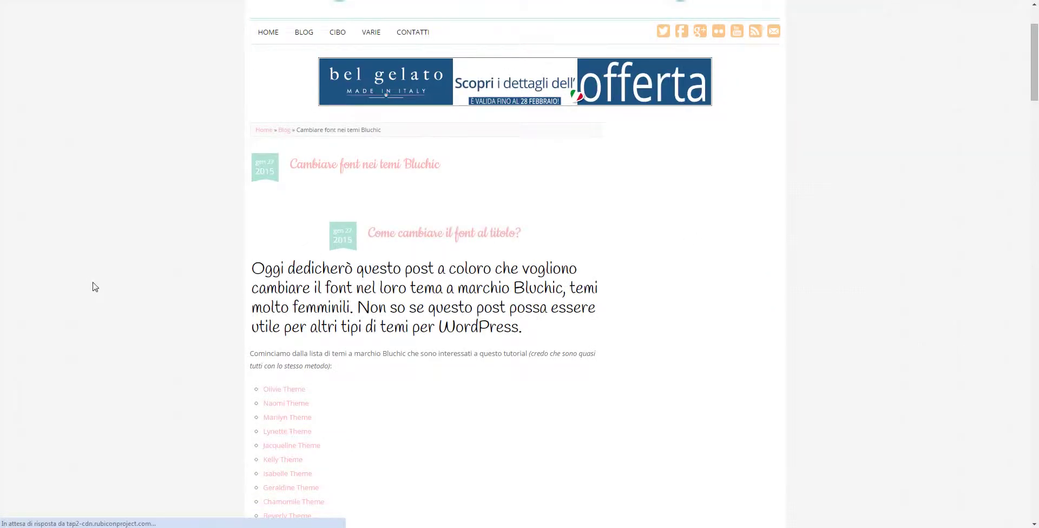
pyautogui.scroll(-20, 128, 285)
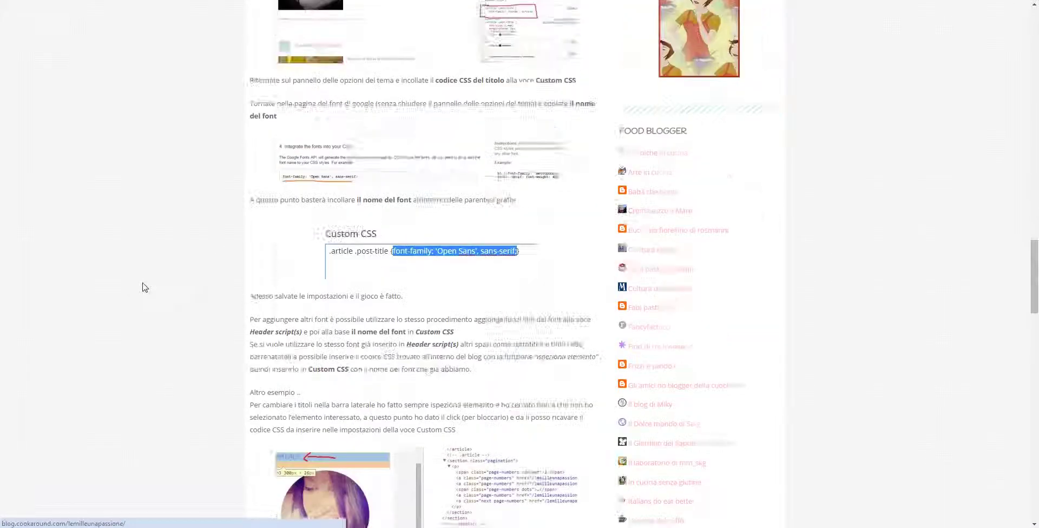
pyautogui.scroll(-18, 145, 288)
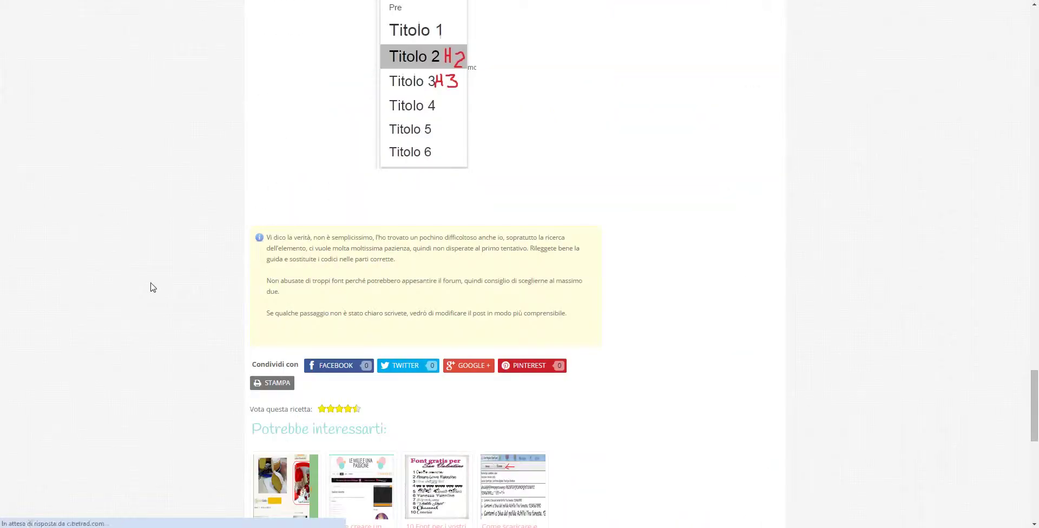
pyautogui.scroll(-5, 153, 287)
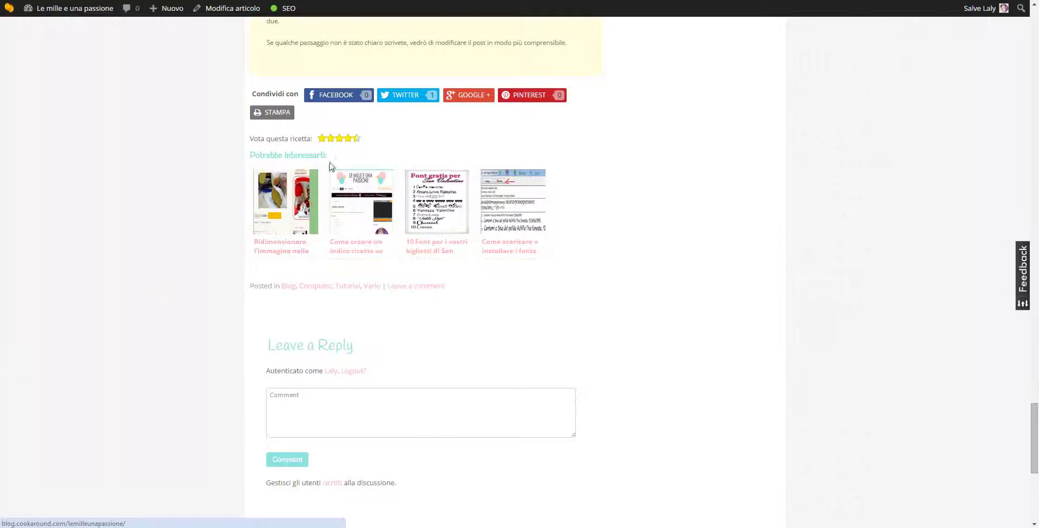
pyautogui.moveTo(280, 156); pyautogui.dragTo(327, 156)
pyautogui.scroll(-2, 342, 188)
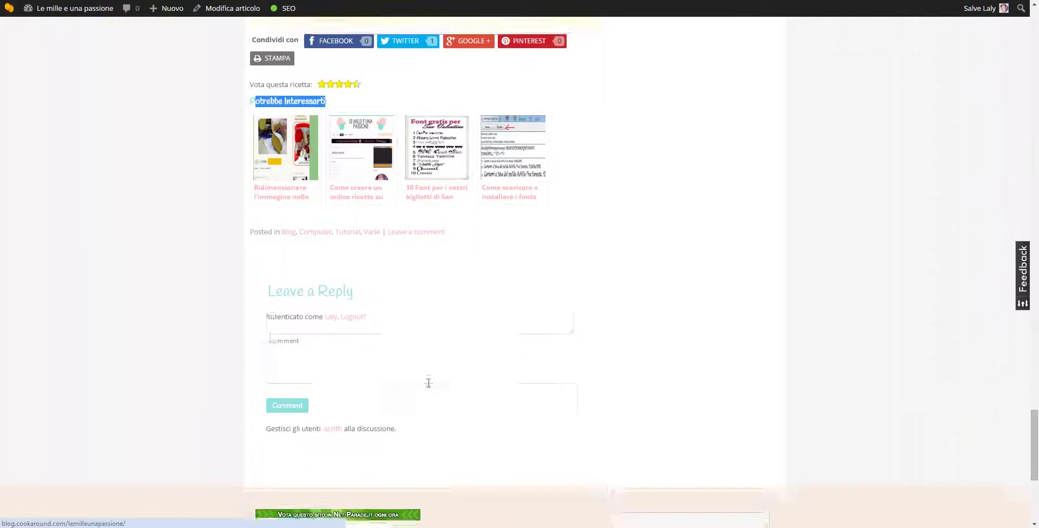
pyautogui.click(362, 242)
pyautogui.moveTo(363, 242); pyautogui.dragTo(255, 238)
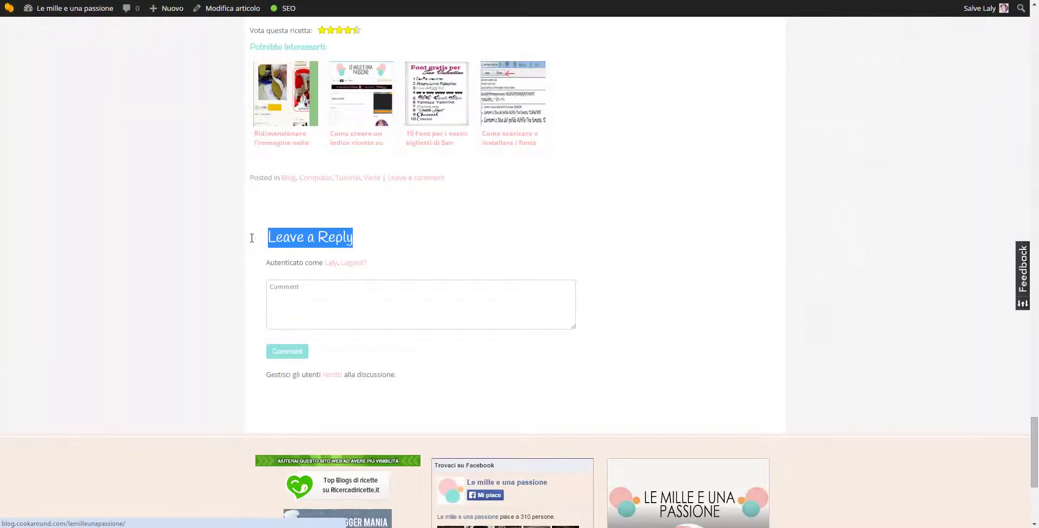
pyautogui.click(204, 289)
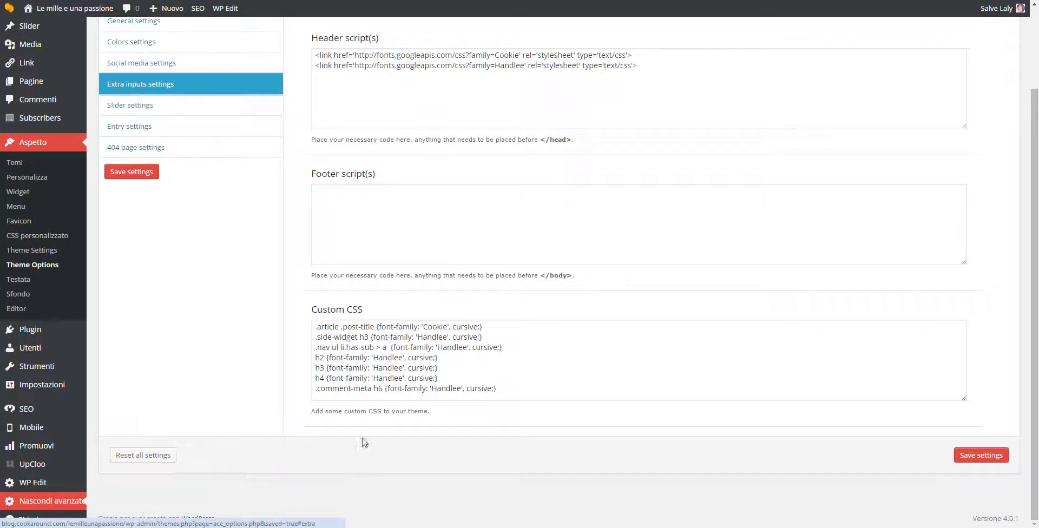
# Review the h2, h3 and h4 selectors in the Custom CSS field and start a new article.
pyautogui.doubleClick(318, 358)
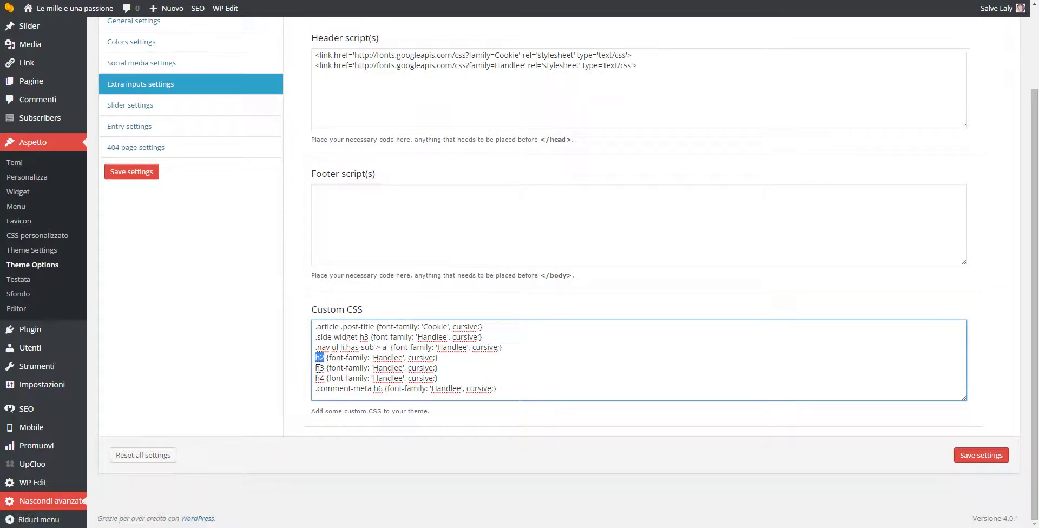
pyautogui.click(321, 378)
pyautogui.moveTo(168, 8)
pyautogui.click(160, 84)
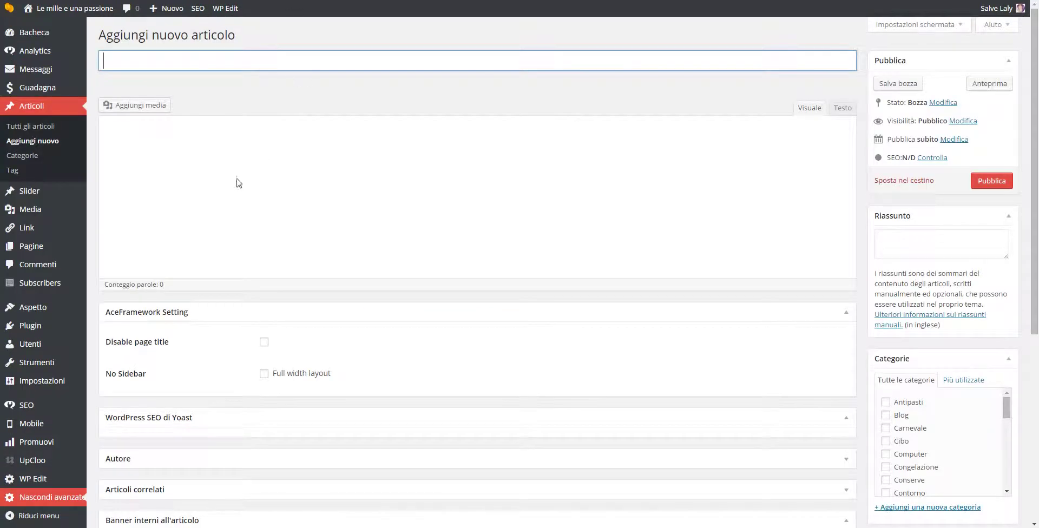
# Write gggggg as a Titolo 2 heading with hhhhhh as a paragraph below it in the article body, and preview the article.
pyautogui.click(183, 225)
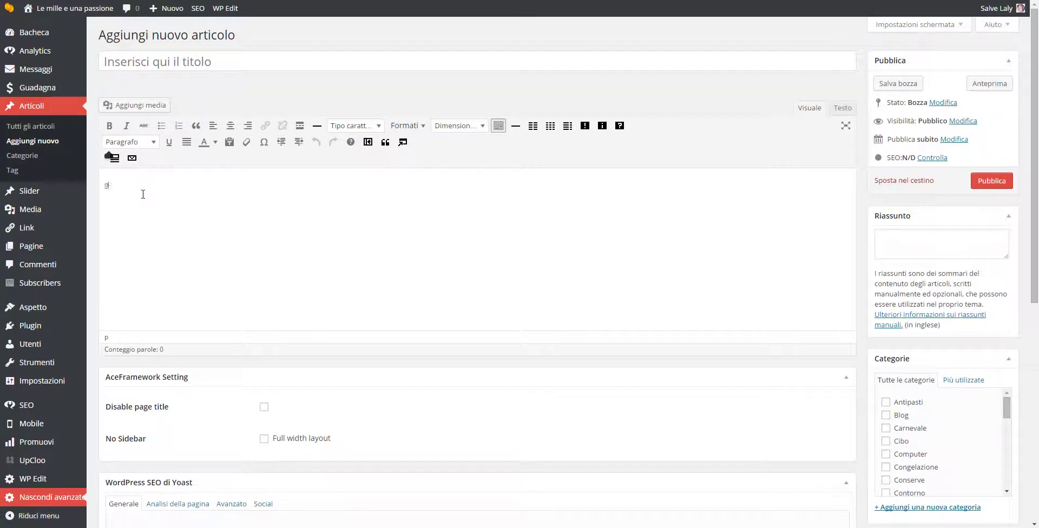
pyautogui.write('gggggg')
pyautogui.click(135, 142)
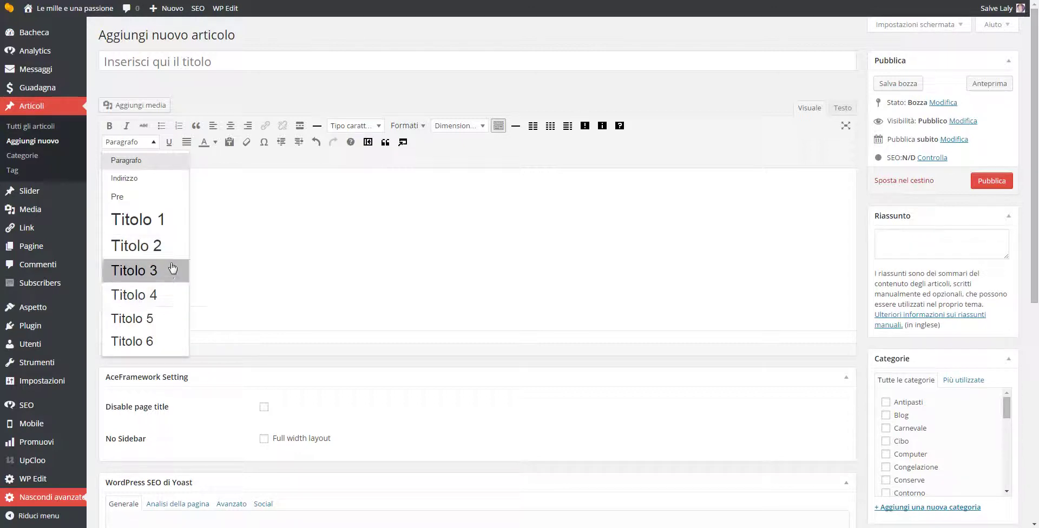
pyautogui.click(169, 246)
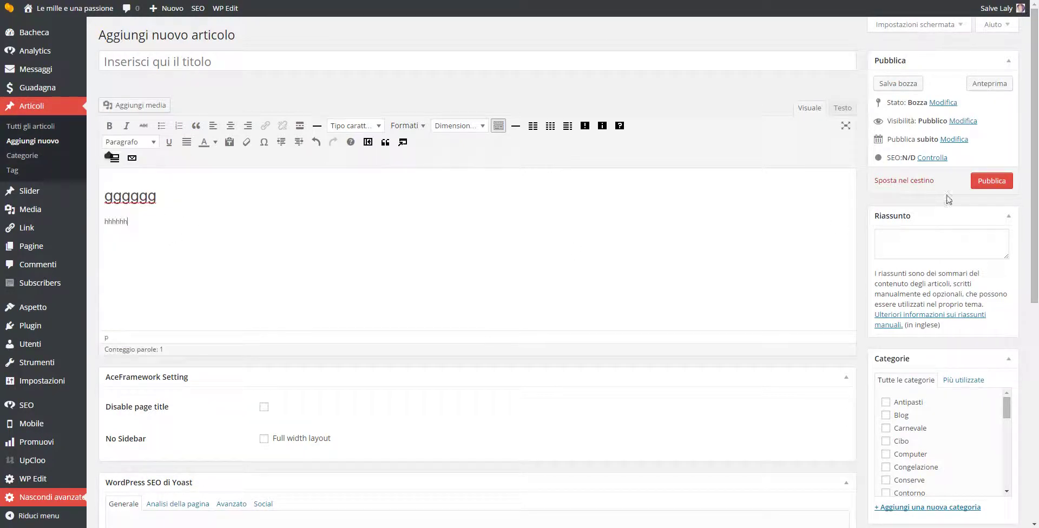
pyautogui.click(988, 85)
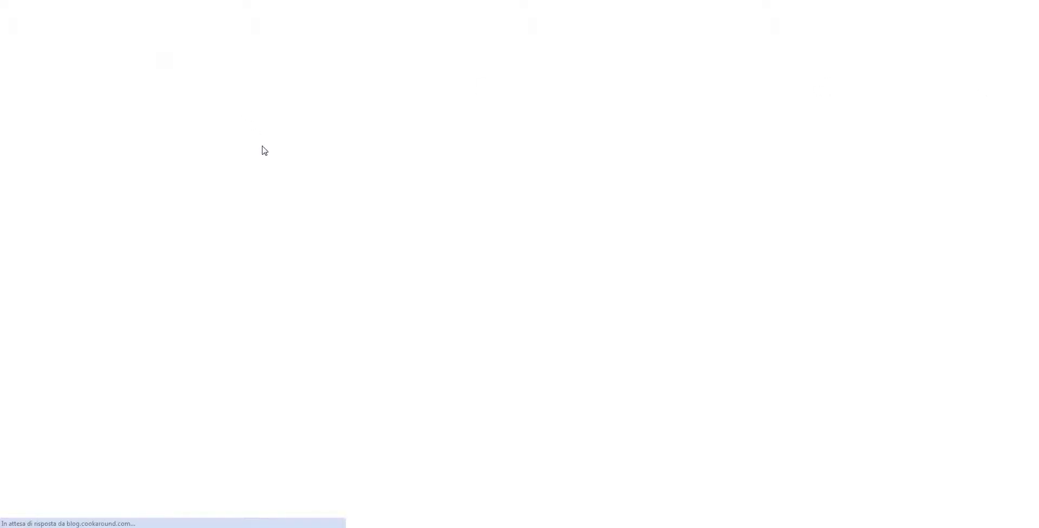